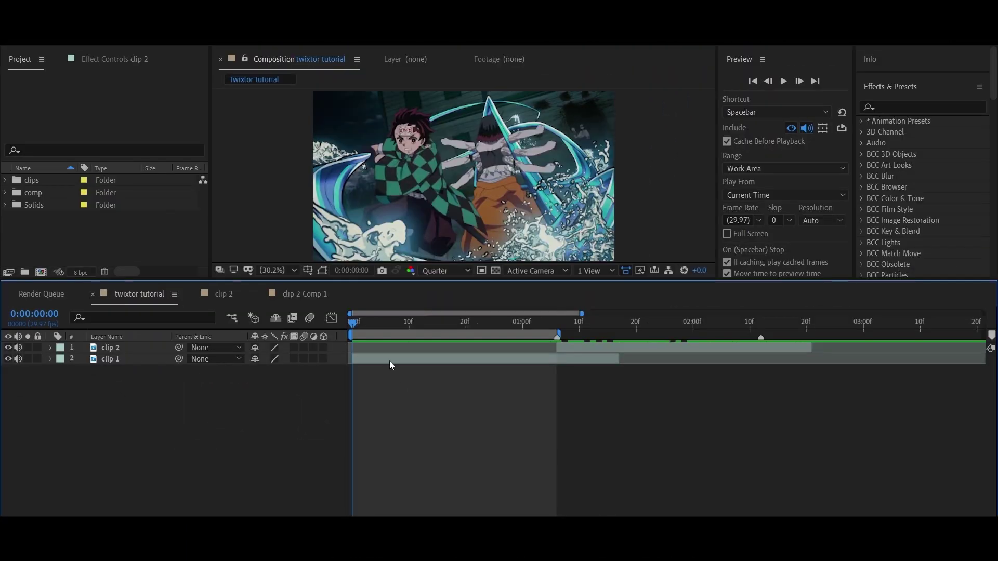
Confirm the 'twixtor tutorial' composition settings with the HDTV 1080 29.97 preset
click(388, 360)
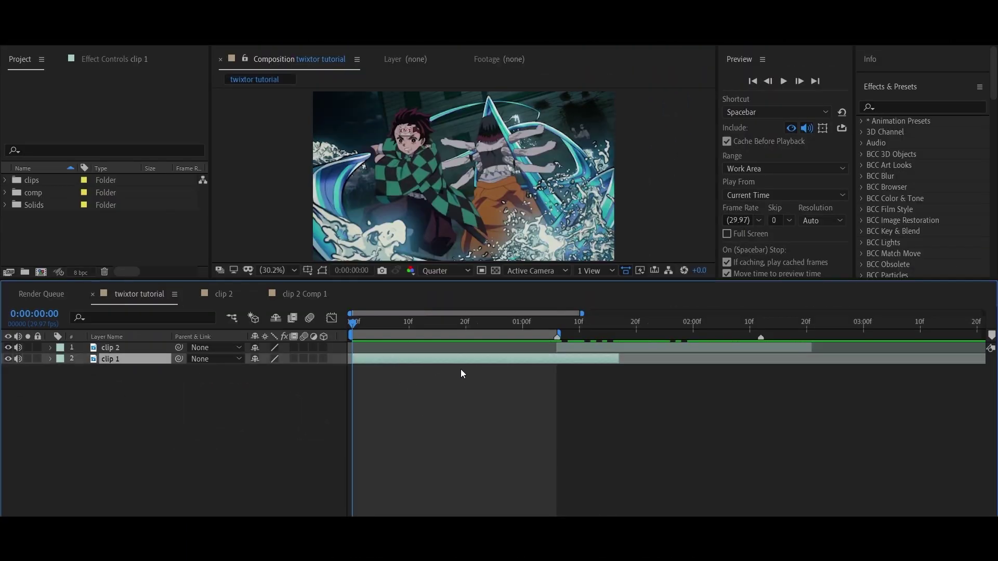
Pre-compose clip 1, then find Twixtor Pro with a 'twixt' effect search and apply it
key(ctrl+shift+c)
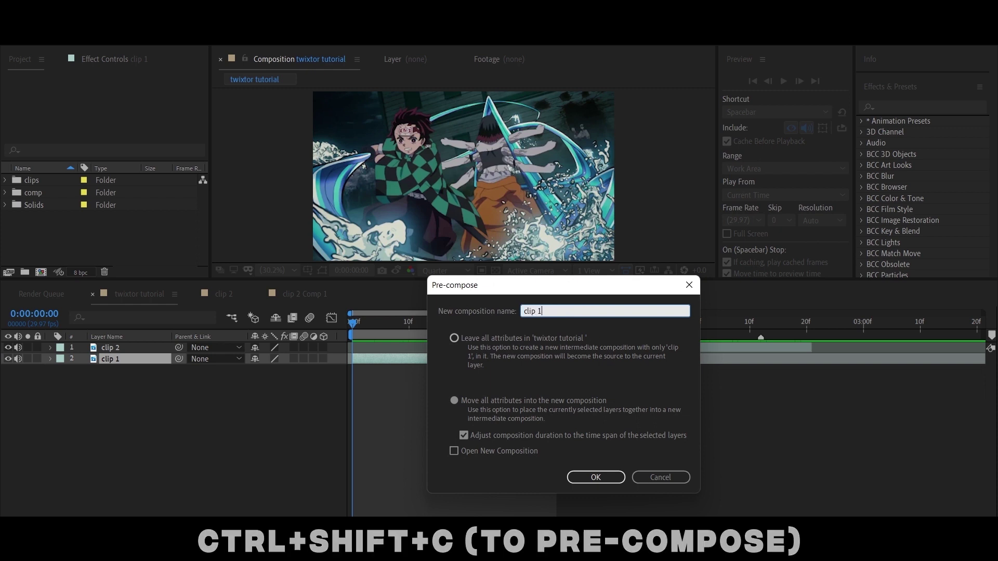
key(Return)
key(ctrl+space)
text(twixt)
key(Down)
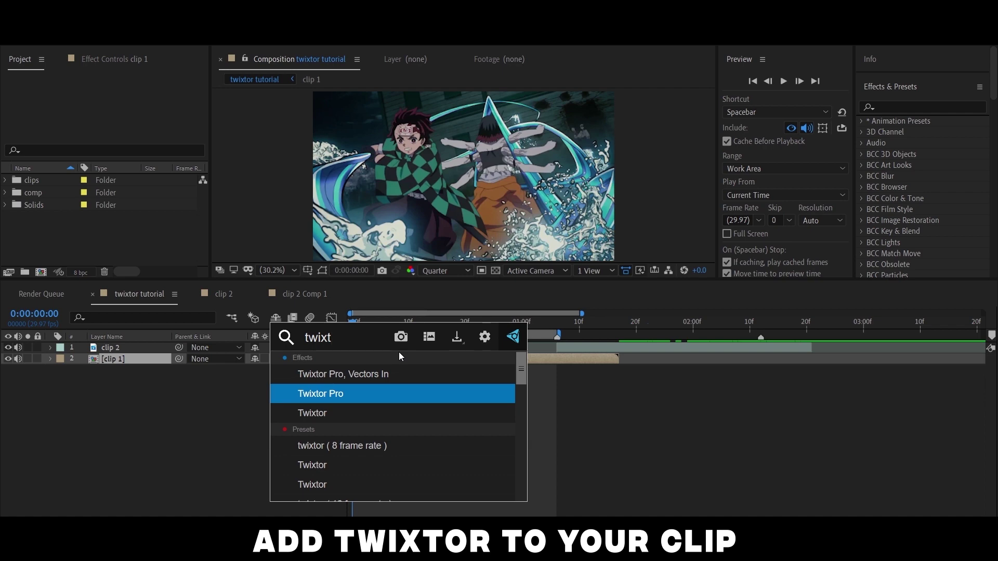
key(Return)
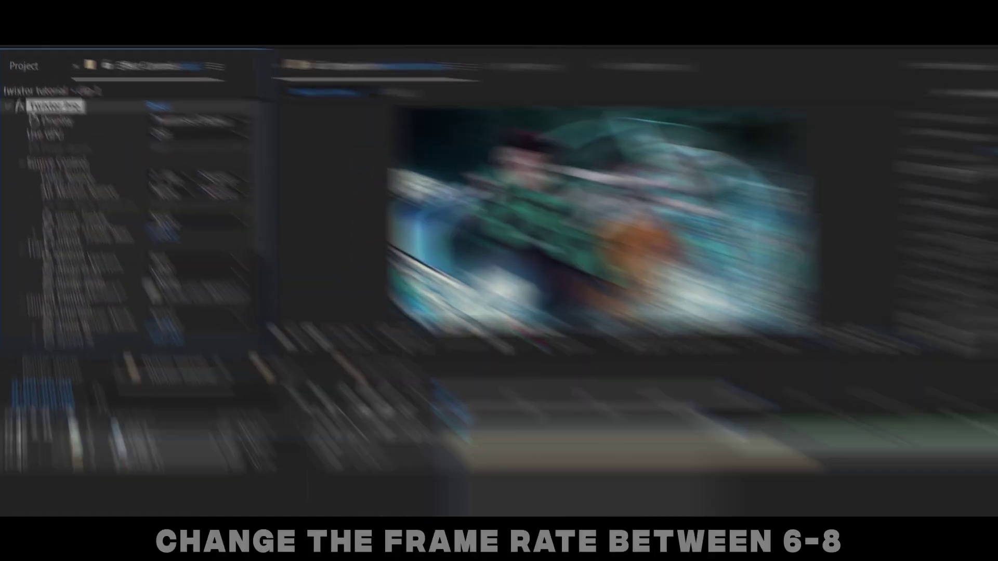
Set Twixtor Pro's input frame rate to 8 and Image Prep to Contrast/Edge Enhance
text(8)
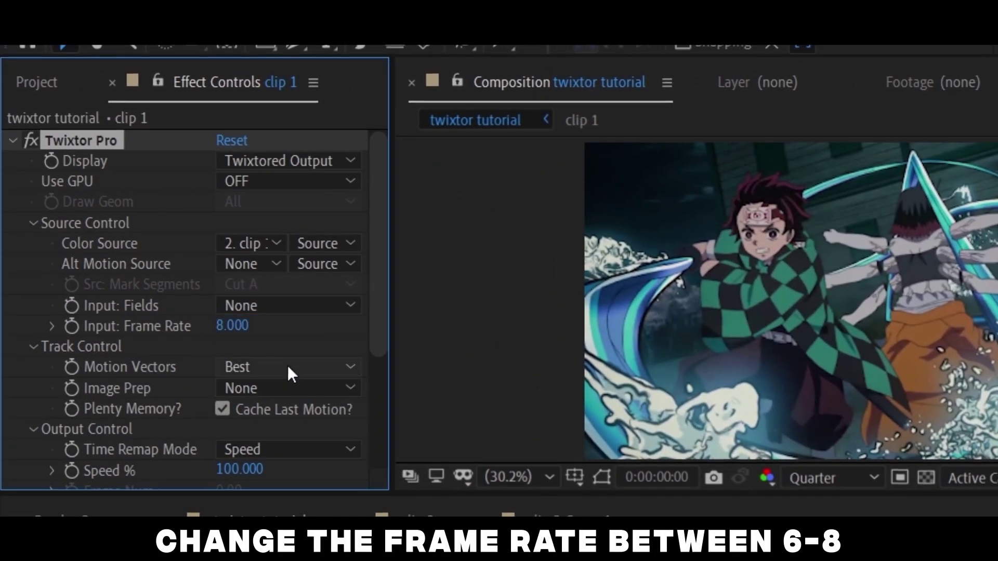
click(290, 389)
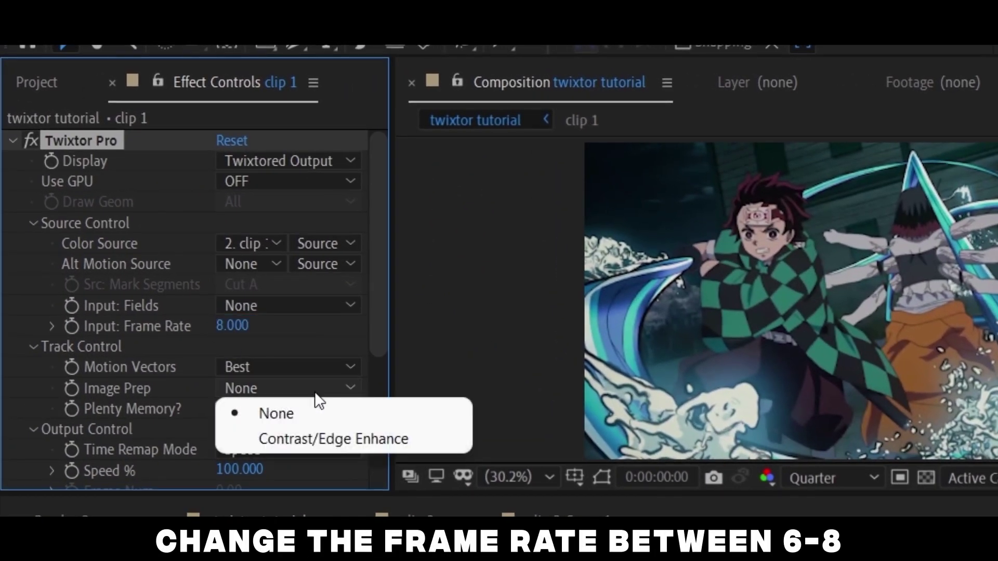
click(328, 439)
Set Frame Interp to Motion Weighted Blend, keep Warping at Inverse, and expand Main_BG settings
scroll(285, 397, down, 2)
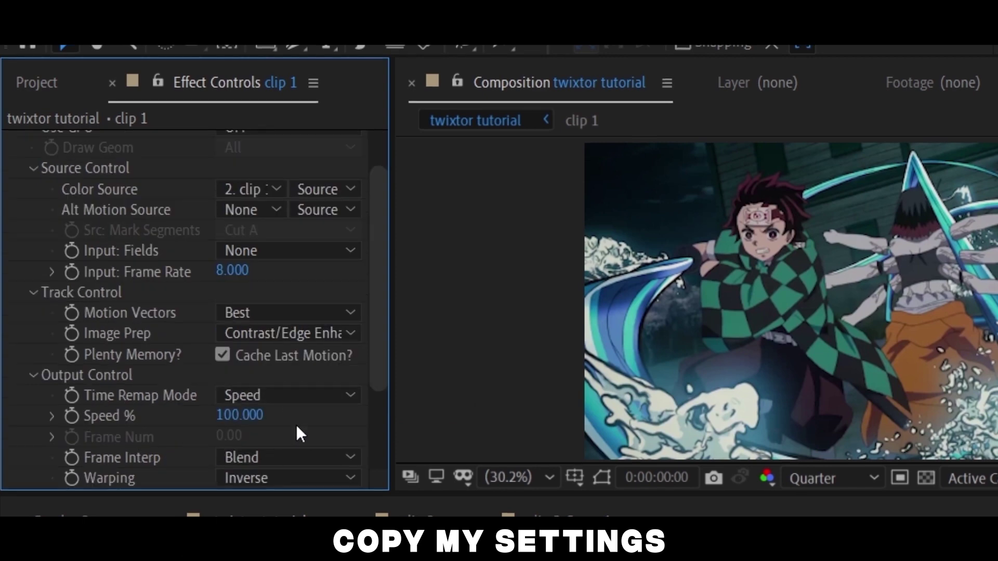
scroll(295, 424, down, 2)
click(299, 403)
click(292, 479)
click(284, 423)
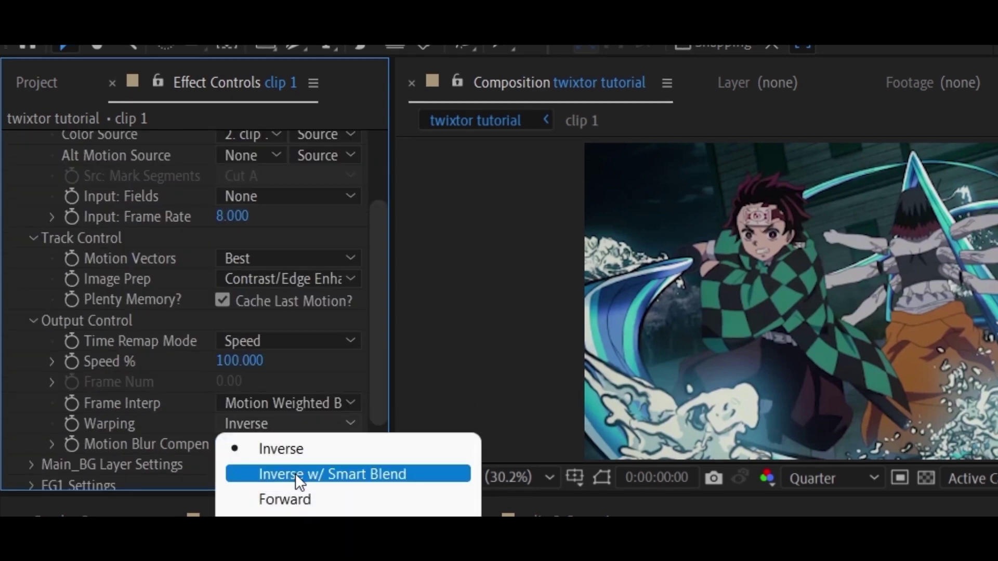
click(297, 447)
scroll(46, 412, down, 2)
click(30, 410)
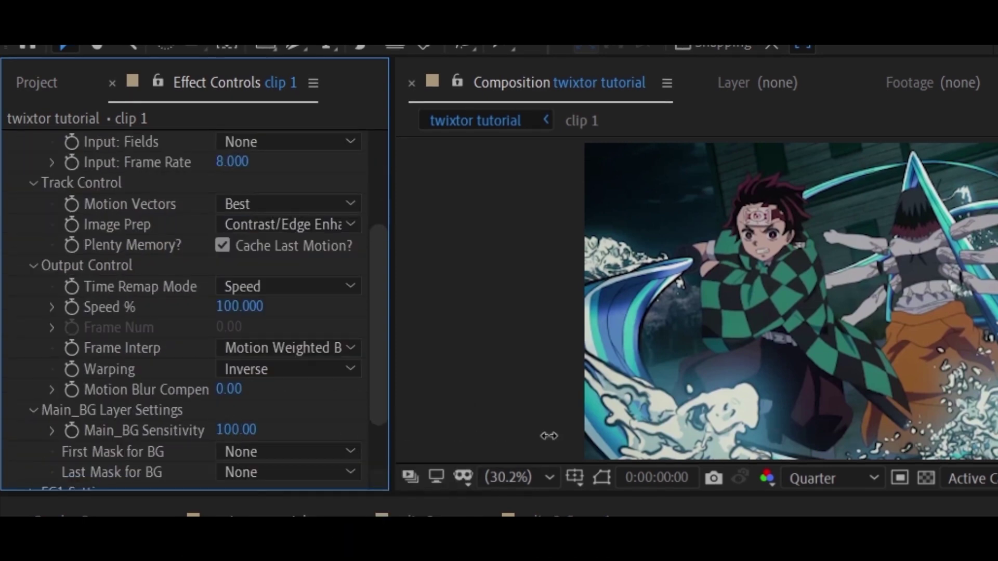
scroll(57, 370, up, 2)
scroll(57, 370, up, 2)
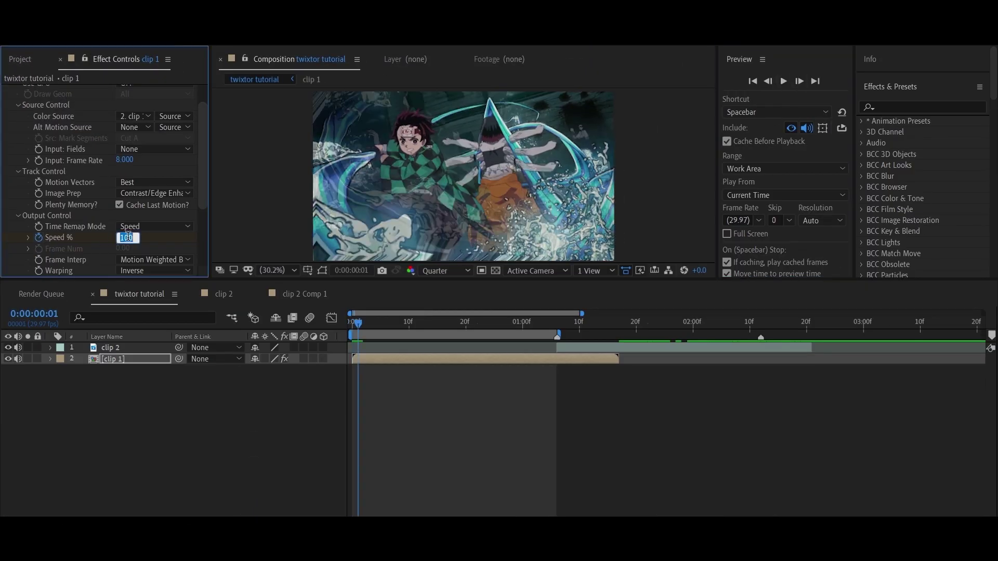
text(30)
Slow clip 1 to 30% speed and enable time remapping on it
key(Return)
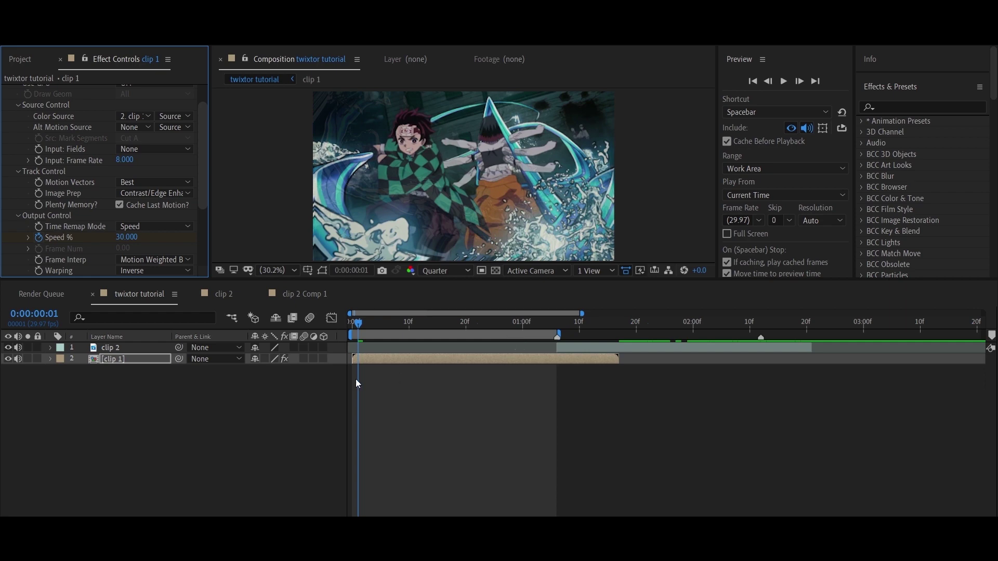
key(ctrl+alt+t)
mouse_move(358, 323)
mouse_down()
mouse_move(661, 343)
mouse_move(518, 345)
mouse_move(746, 344)
mouse_move(438, 341)
mouse_move(978, 374)
mouse_up()
Set the input frame rate to 7 and split clip 1 at about 0:00:04:21
text(7)
key(Return)
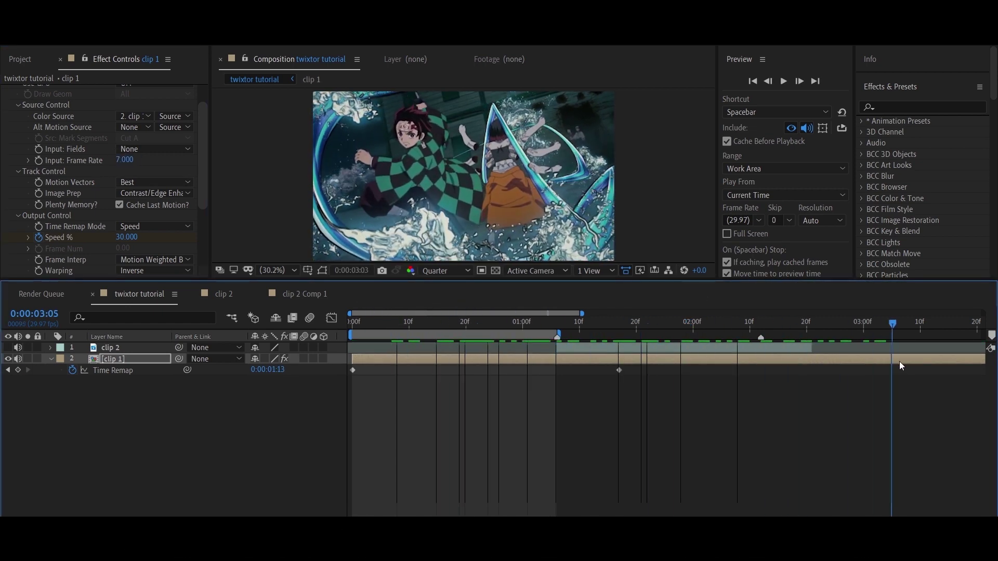
key(minus)
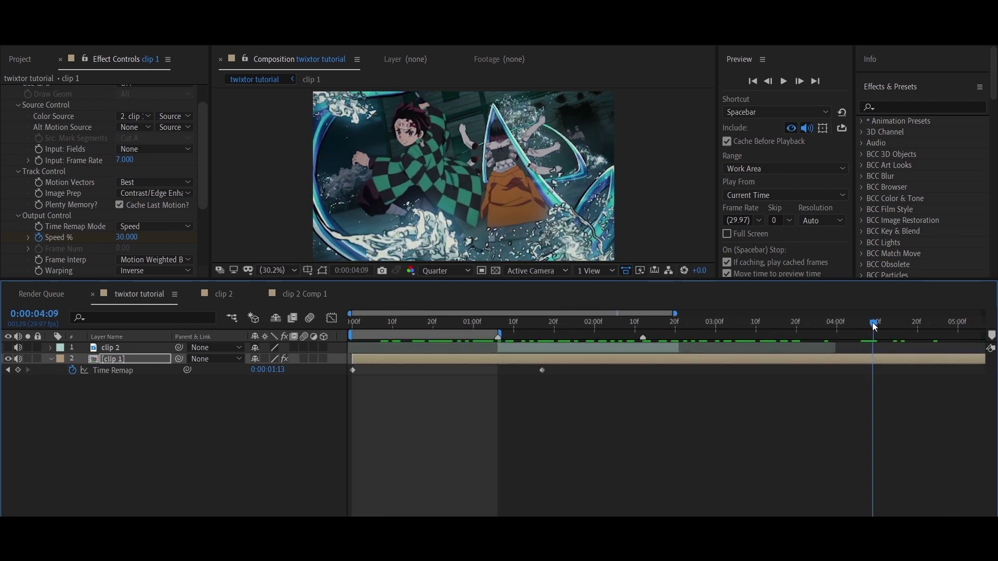
drag(859, 331, 921, 333)
key(ctrl+shift+d)
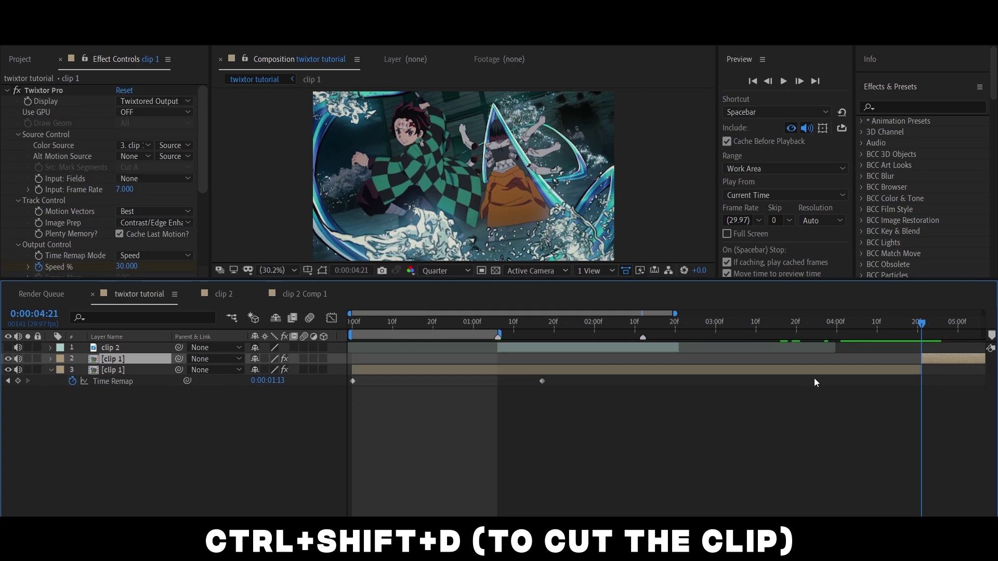
Pre-compose the first part of clip 1 as clip 1 Comp 2 and enable time remapping
key(ctrl+shift+c)
key(Return)
click(503, 326)
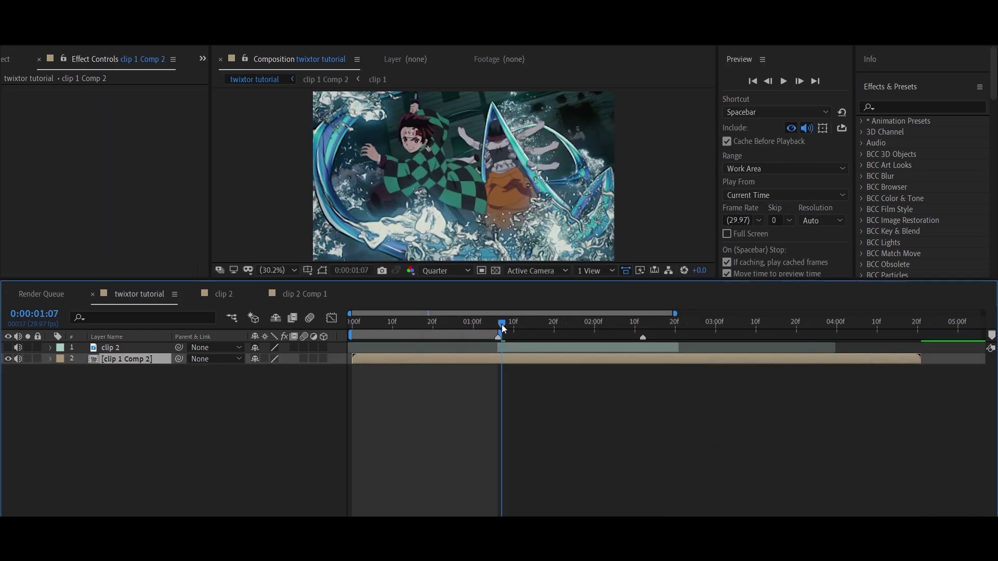
key(ctrl+alt+t)
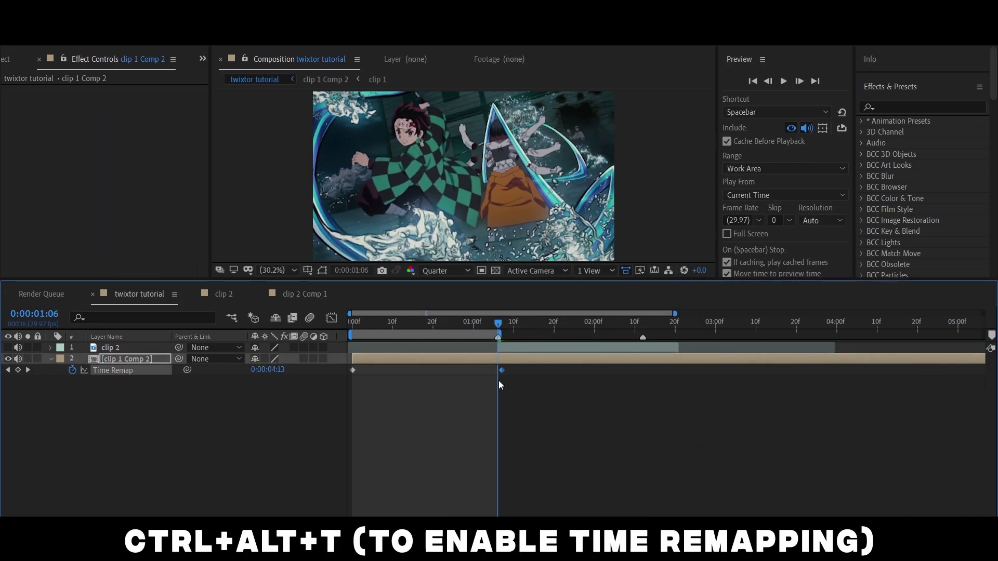
Apply Easy Ease to both Time Remap keyframes and show the value graph
click(513, 378)
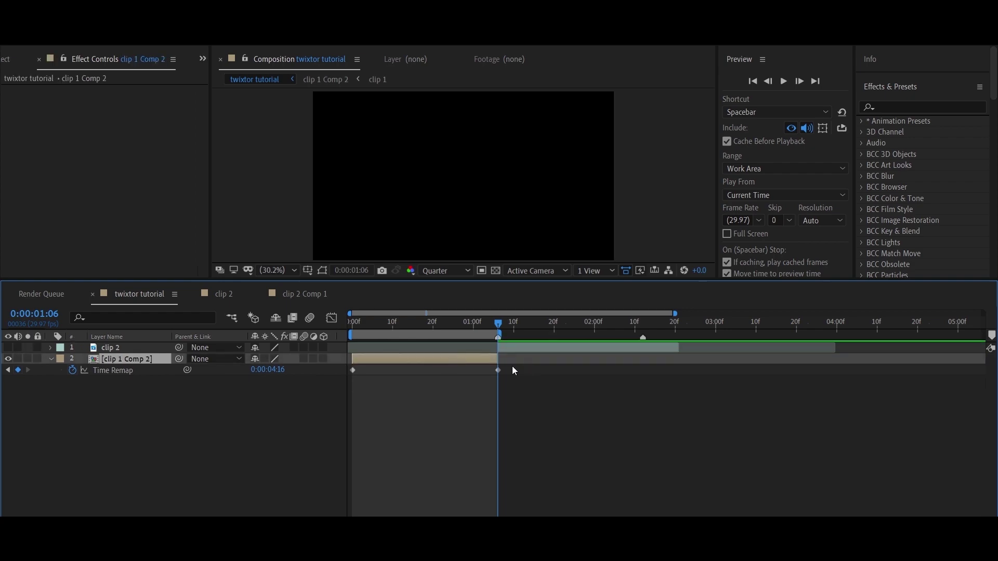
drag(349, 377, 509, 365)
key(F9)
click(399, 326)
click(331, 317)
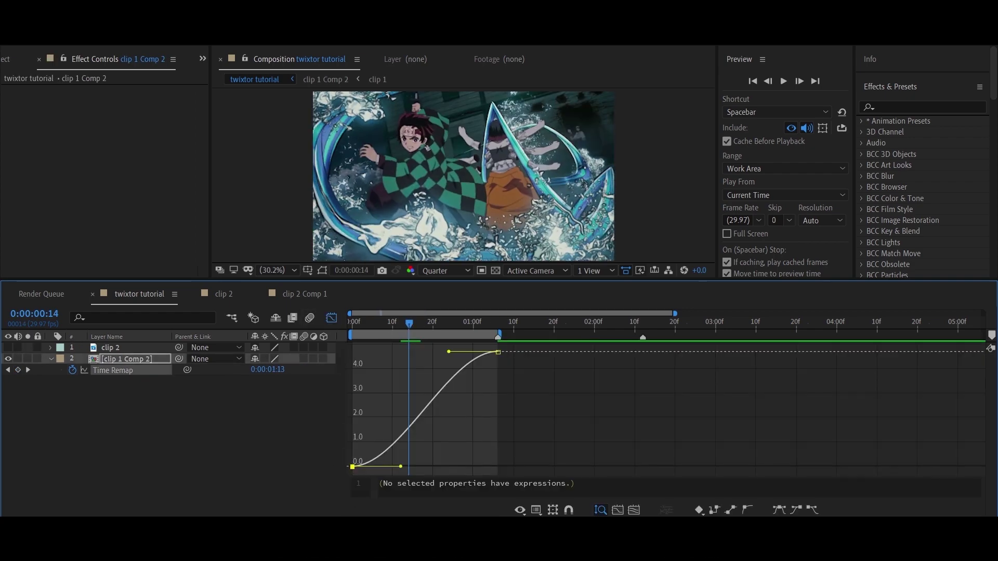
Drag the Time Remap bezier handles into a steep S-shaped speed ramp and preview it
drag(375, 466, 319, 407)
click(544, 352)
drag(355, 402, 341, 380)
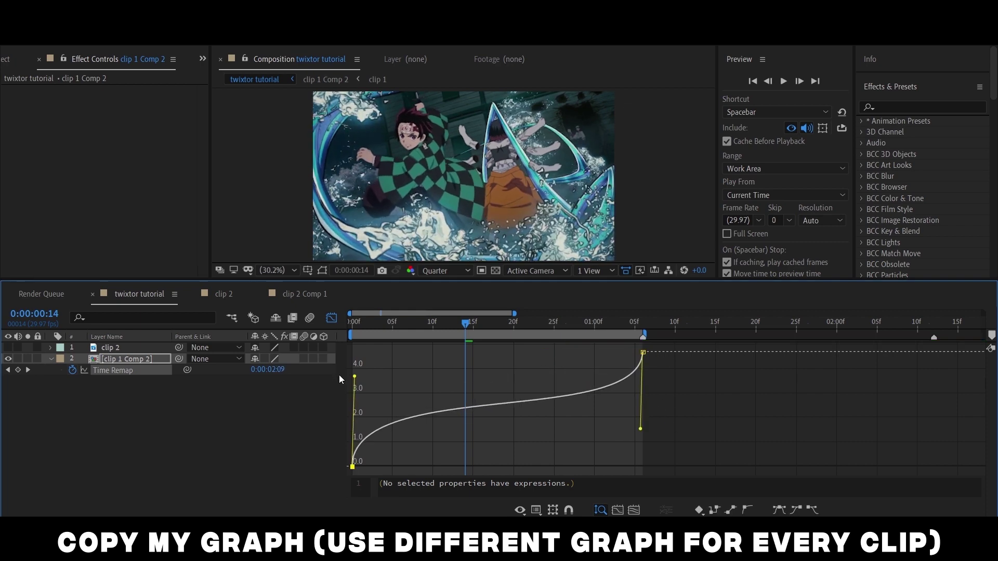
drag(641, 429, 641, 432)
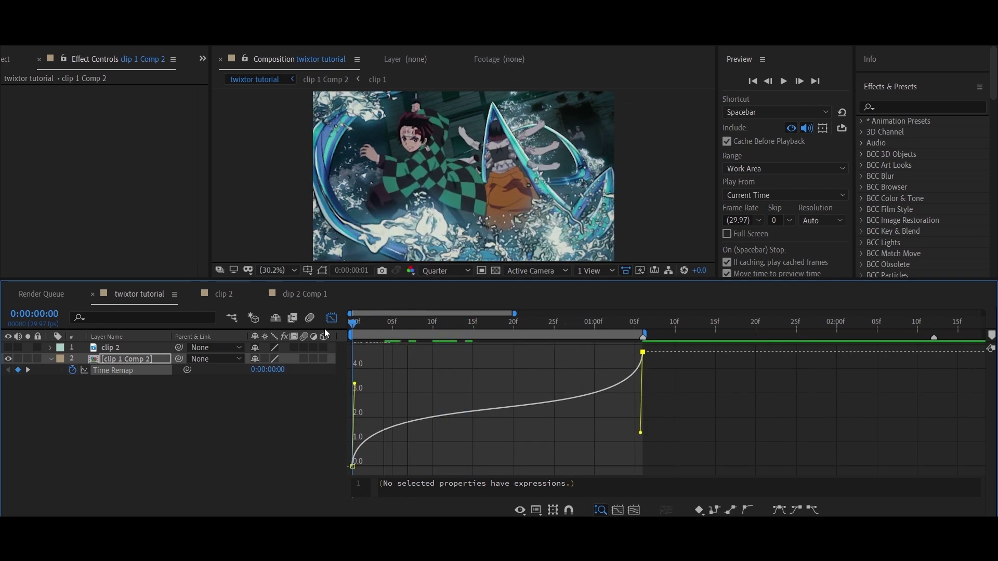
key(space)
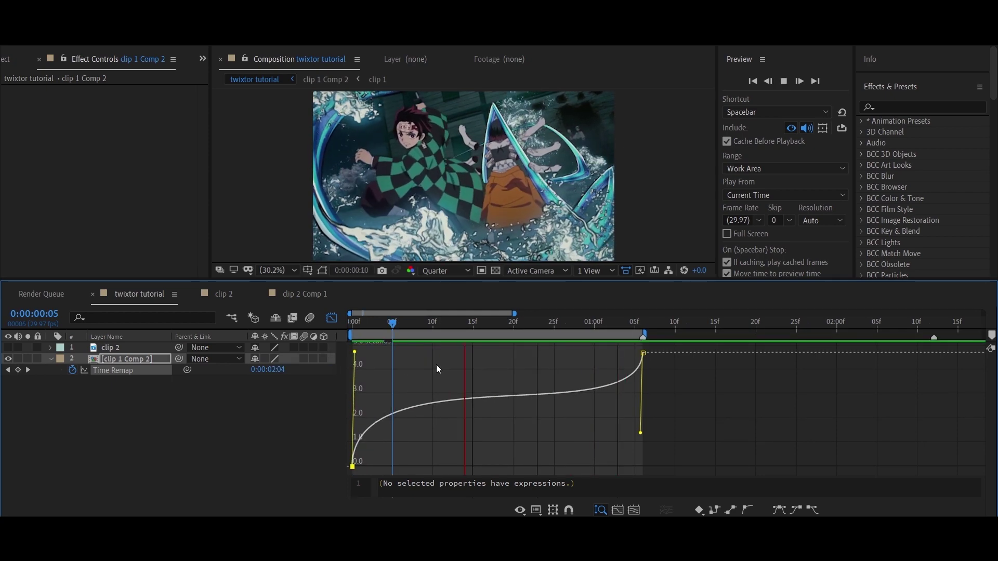
key(space)
Soften the ramp's first handle, replay the preview from the start, and return to the layer bars
drag(354, 358, 356, 368)
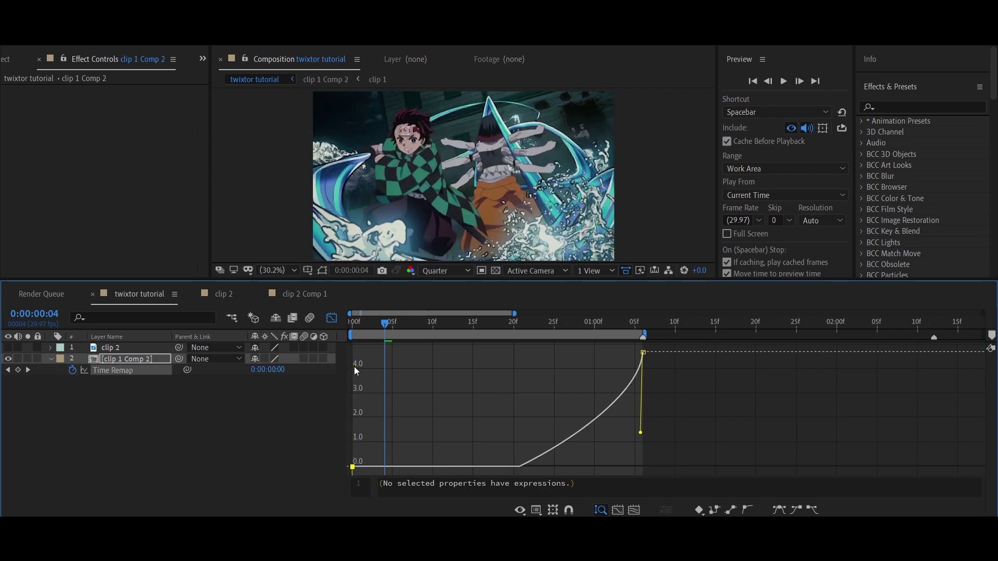
click(359, 328)
key(space)
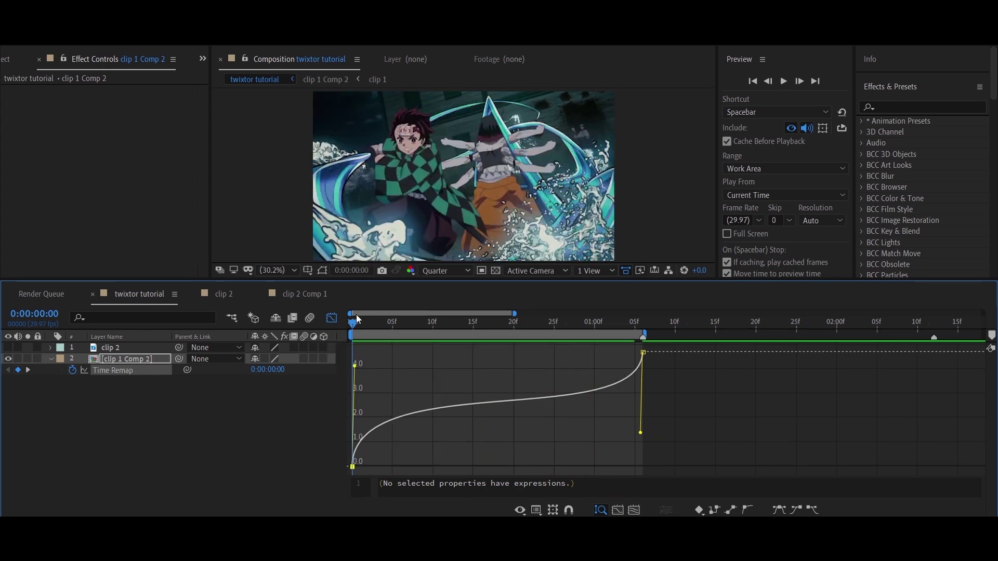
click(331, 317)
click(635, 324)
key(Home)
right_click(225, 449)
Add an adjustment layer and apply RSMB Pro to it via an 'rsmb' search
mouse_move(259, 297)
click(434, 376)
key(space)
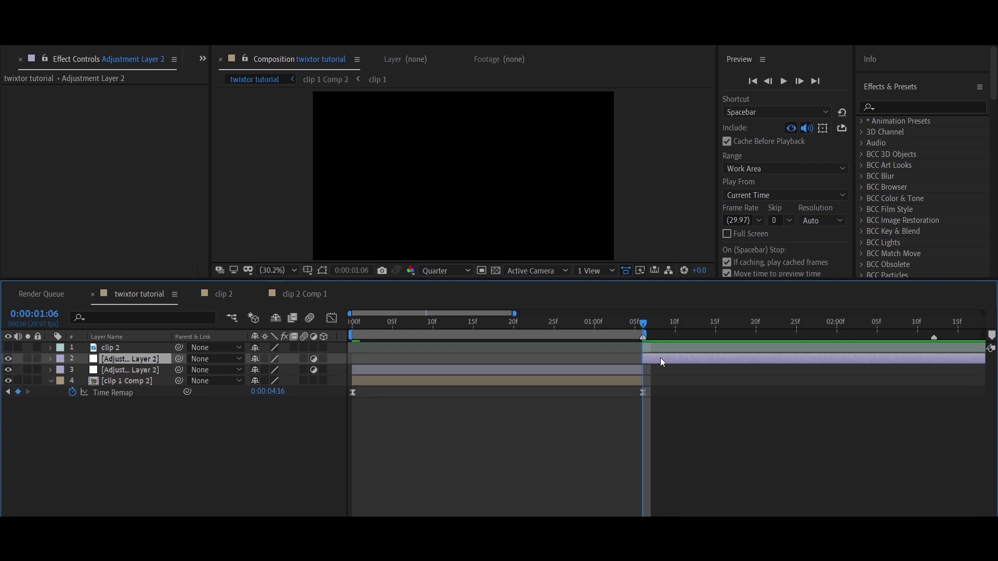
key(ctrl+space)
text(rsmb)
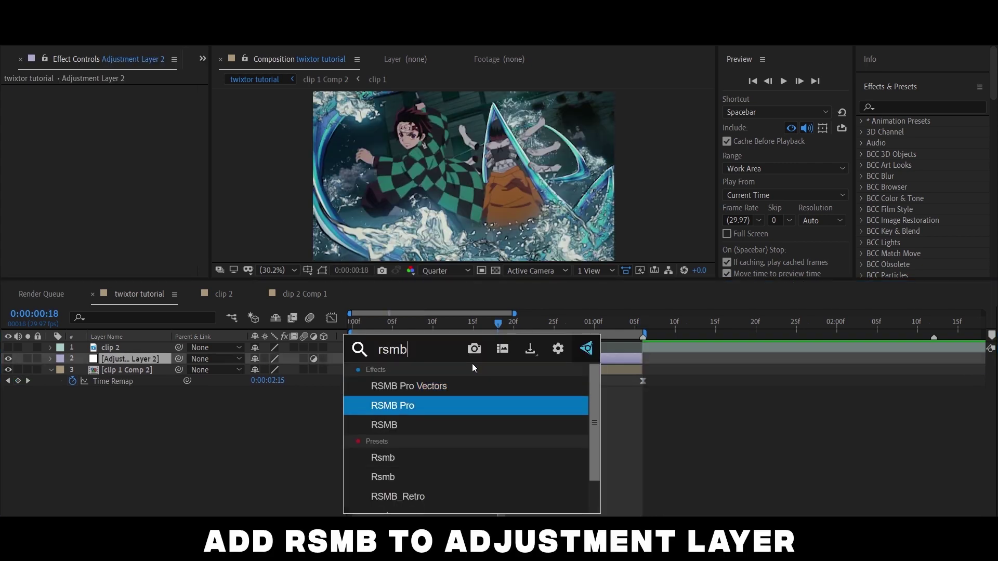
key(Return)
Raise RSMB Pro's Main_BG sensitivity to 100 and preview the motion blur
drag(125, 222, 452, 307)
key(Home)
key(space)
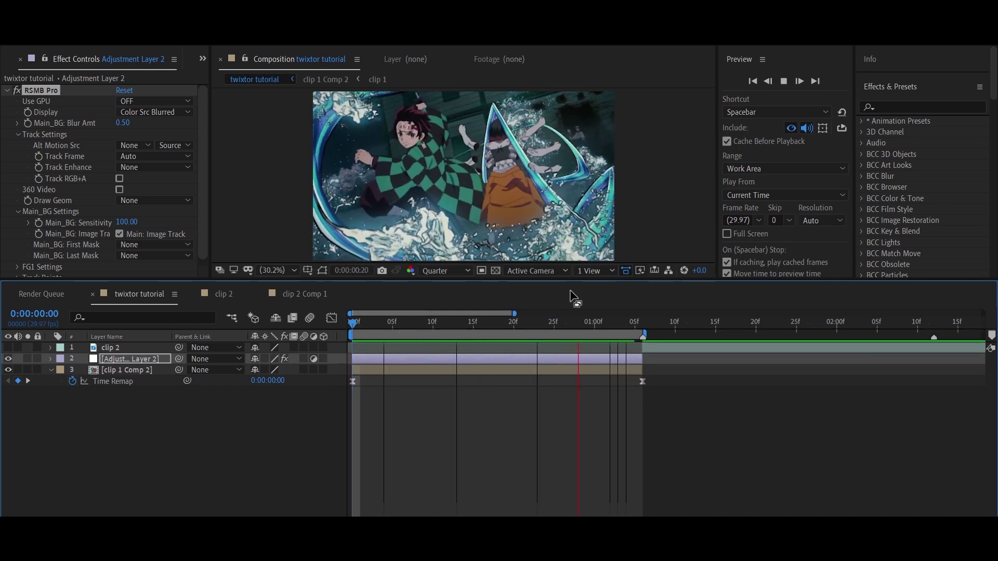
click(635, 325)
key(Page_Down)
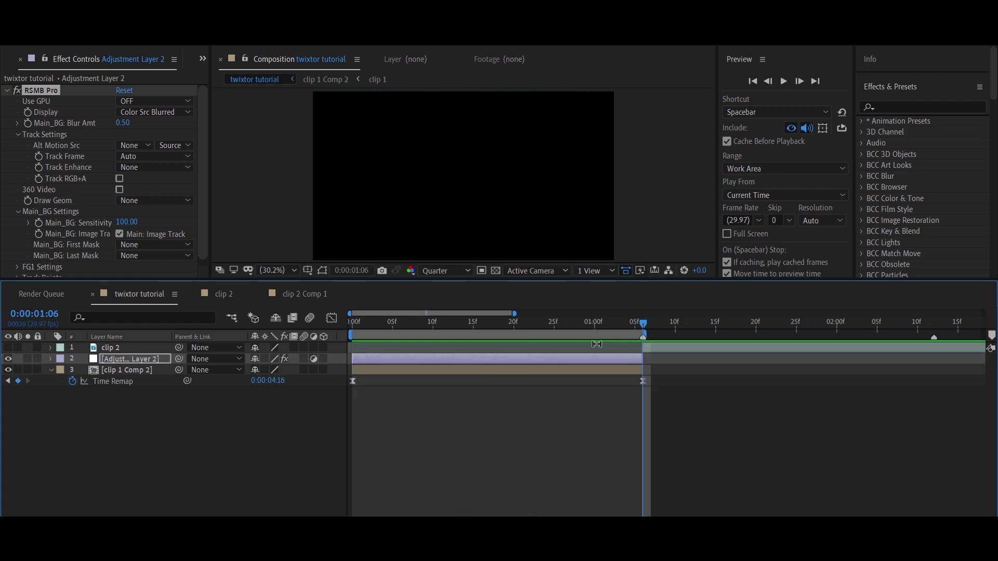
click(130, 347)
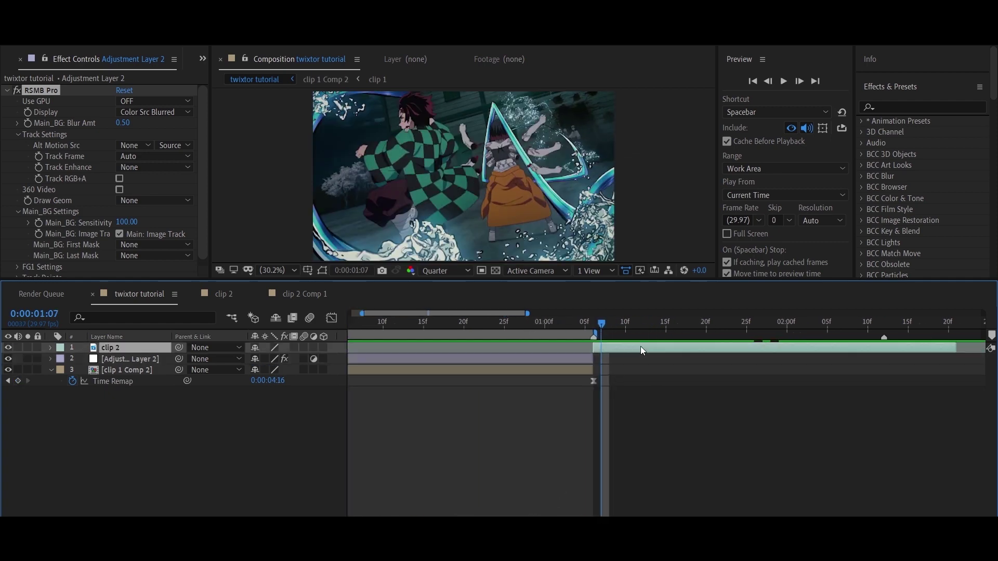
Enable time remapping on clip 2 and add Time Remap keyframes at successive frames
key(ctrl+alt+t)
key(Page_Down)
key(Page_Down)
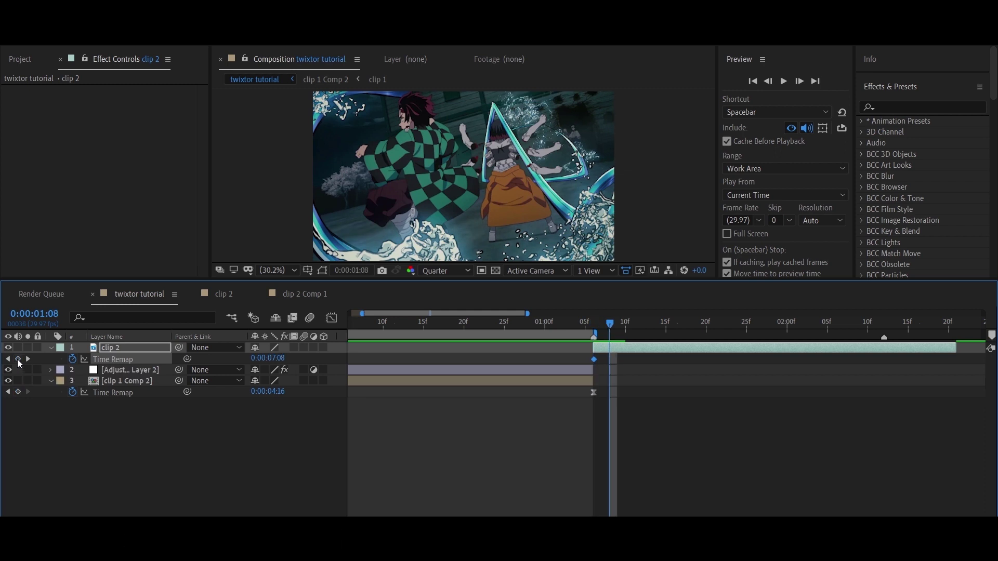
key(Page_Up)
key(Page_Down)
key(Page_Down)
click(17, 359)
key(Page_Down)
key(Page_Down)
click(18, 359)
key(Page_Down)
key(Page_Down)
key(Page_Down)
click(17, 359)
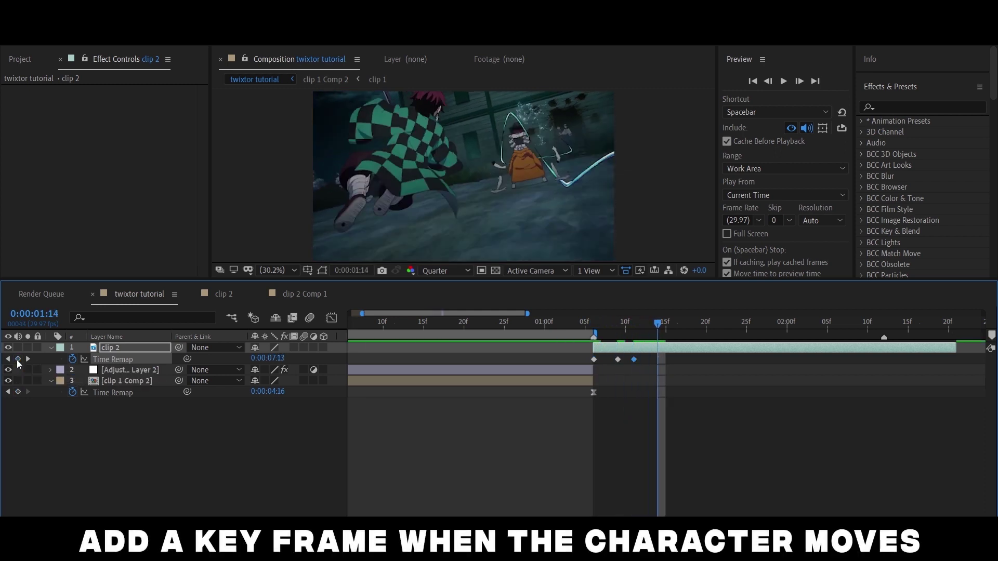
key(Page_Down)
key(Page_Down)
click(17, 358)
key(Page_Down)
key(Page_Down)
key(Page_Down)
click(17, 359)
key(Page_Down)
key(Page_Down)
key(Page_Down)
click(17, 359)
key(Page_Down)
key(Page_Down)
click(17, 359)
key(Page_Down)
key(Page_Down)
key(Page_Down)
click(18, 359)
key(Page_Down)
click(17, 359)
key(Page_Down)
key(Page_Down)
click(17, 358)
key(Page_Down)
key(Page_Down)
key(Page_Down)
click(17, 359)
key(Page_Down)
click(17, 358)
key(Page_Down)
key(Page_Down)
click(17, 359)
key(Page_Down)
key(Page_Down)
key(Page_Down)
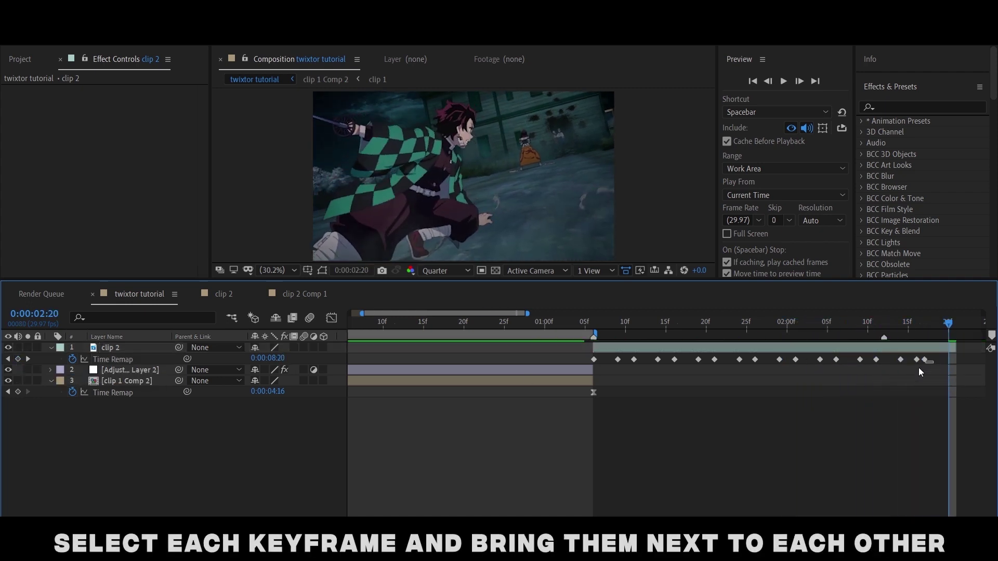
Pack clip 2's Time Remap keyframes close together and trim the layer at the last one
drag(921, 357, 866, 366)
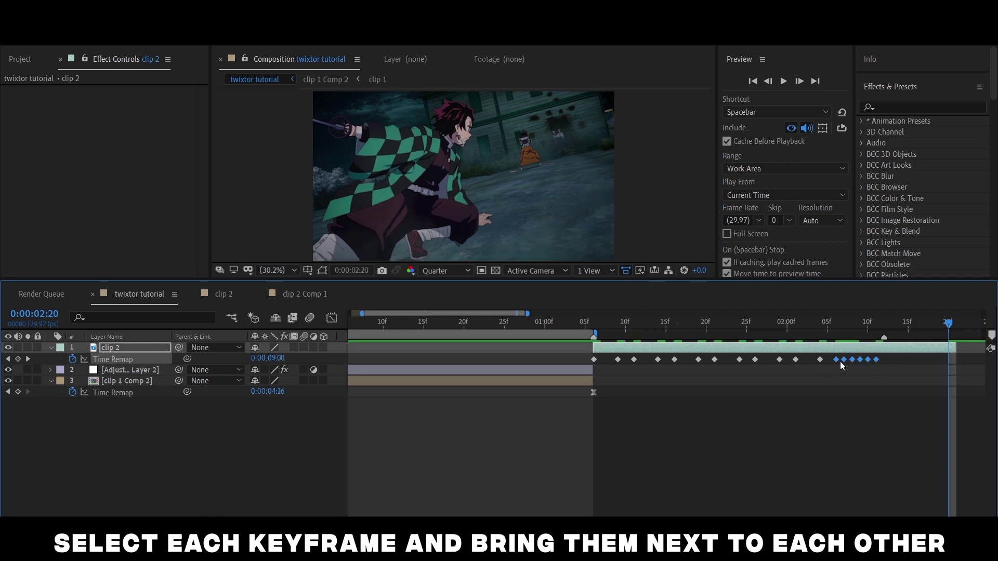
mouse_move(866, 378)
mouse_down()
mouse_move(749, 355)
mouse_move(627, 366)
mouse_up()
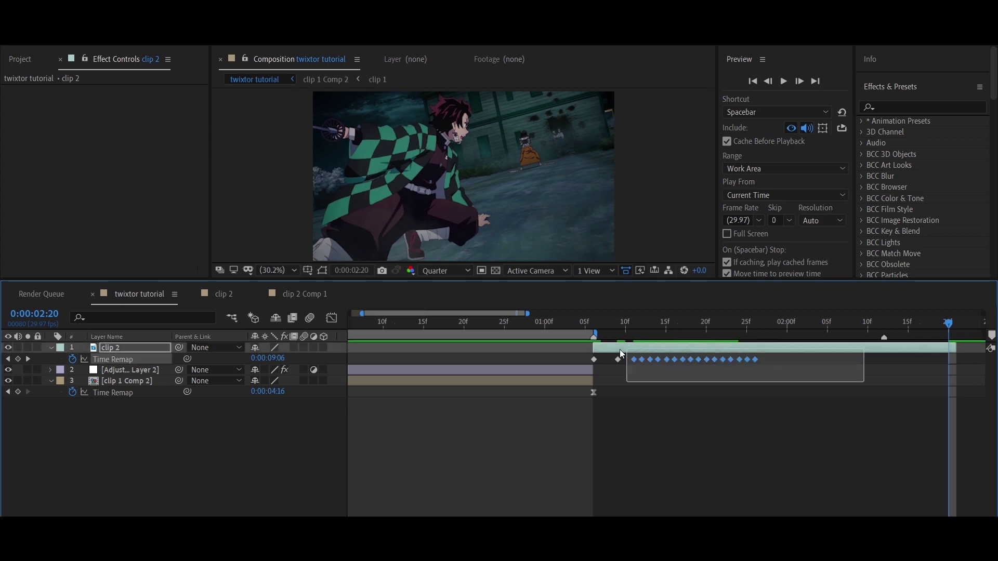
click(731, 328)
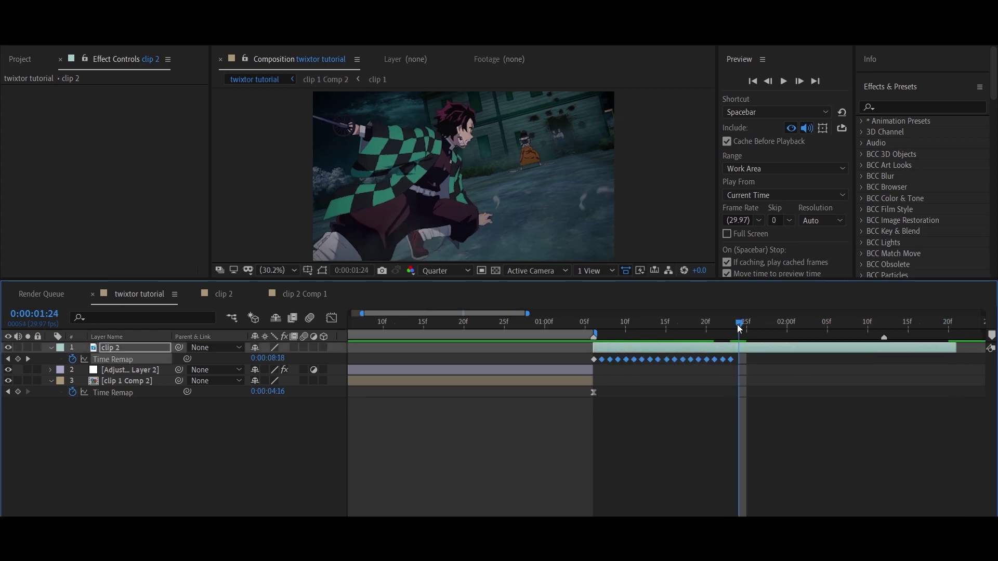
key(alt+bracketright)
drag(742, 323, 537, 350)
key(space)
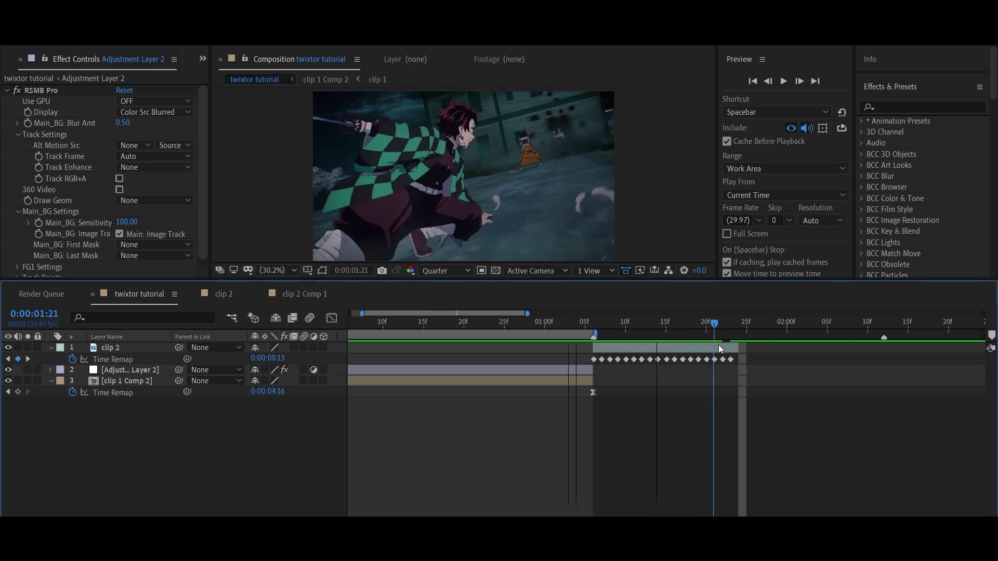
key(ctrl+shift+c)
Pre-compose clip 2 as clip 2 Comp 2 and set that composition to 29.97 fps
click(598, 478)
double_click(623, 343)
right_click(395, 395)
click(447, 292)
click(290, 275)
click(312, 379)
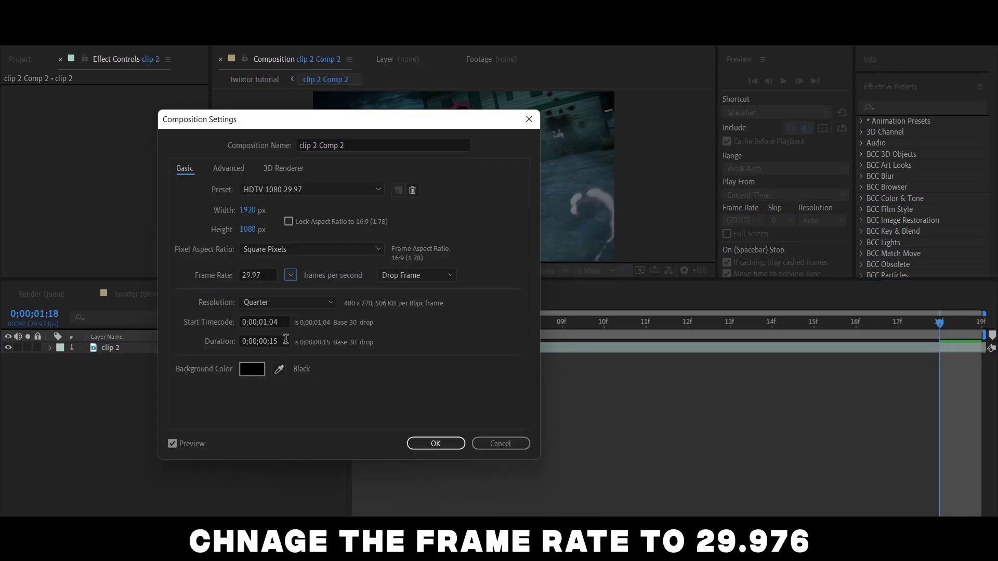
key(Return)
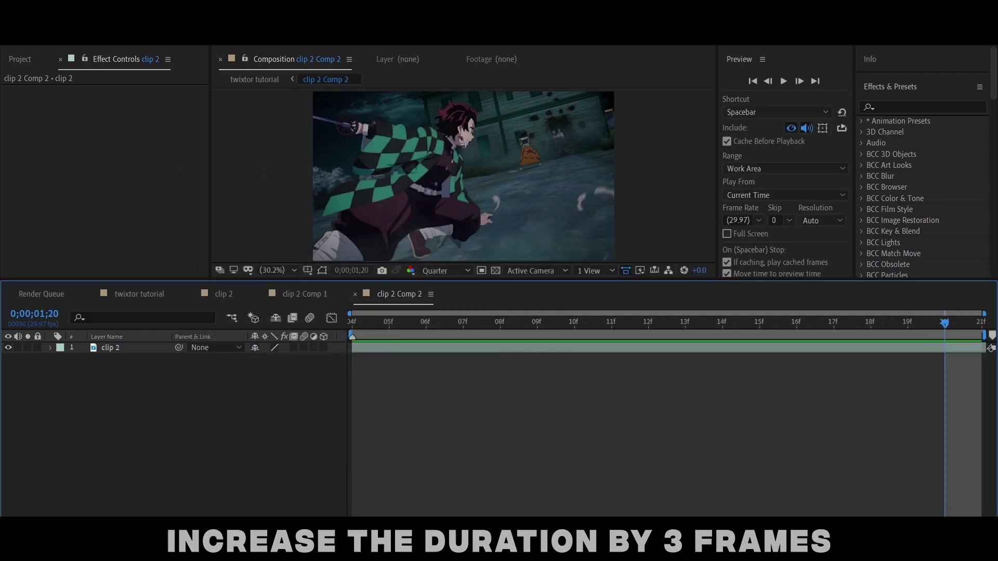
Lengthen clip 2 Comp 2's duration by three frames in Composition Settings
right_click(398, 294)
click(467, 293)
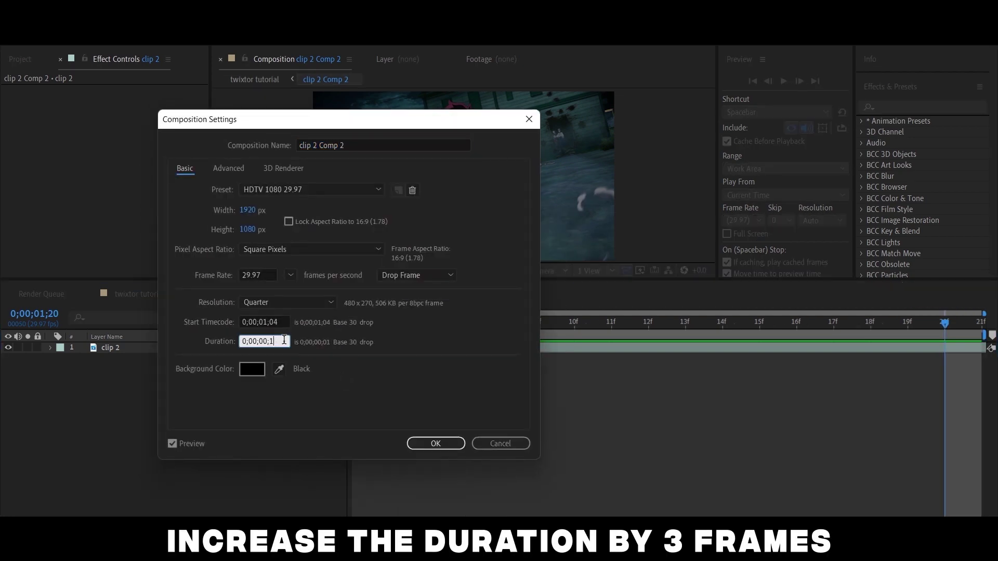
text(8)
key(Return)
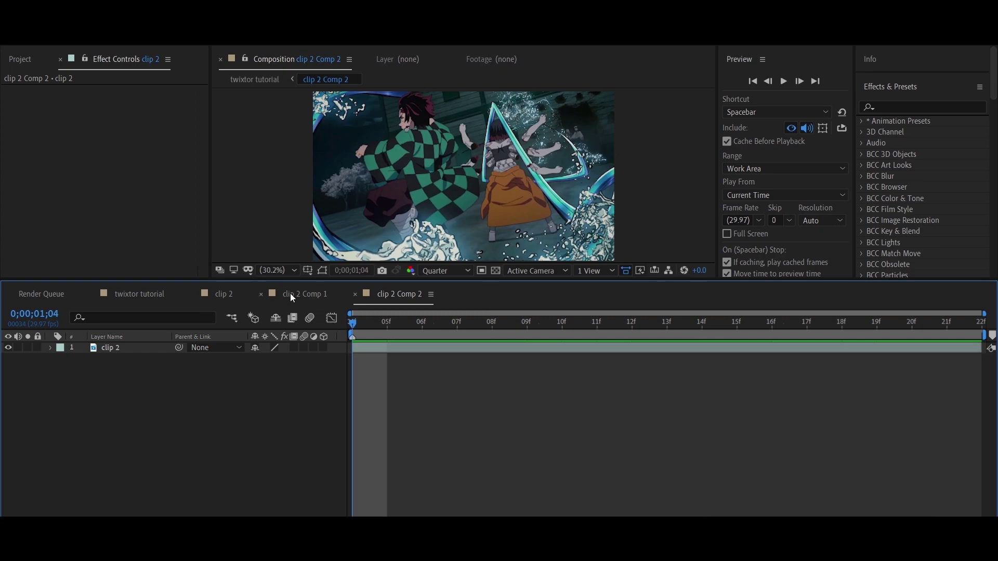
click(293, 297)
click(223, 293)
Apply Twixtor Pro to clip 2 Comp 2 and set Image Prep to Contrast/Edge Enhance
click(140, 294)
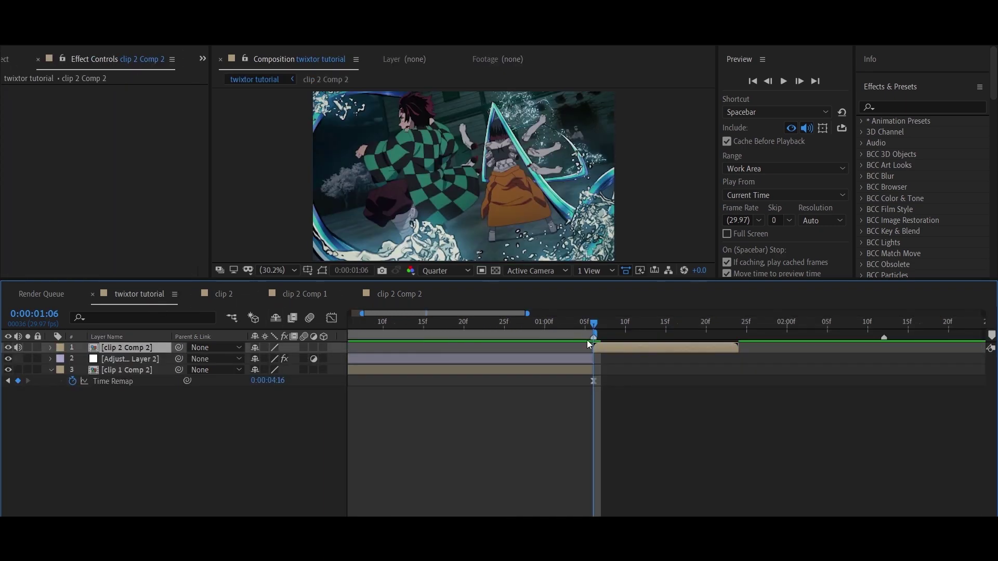
key(ctrl+space)
text(twix)
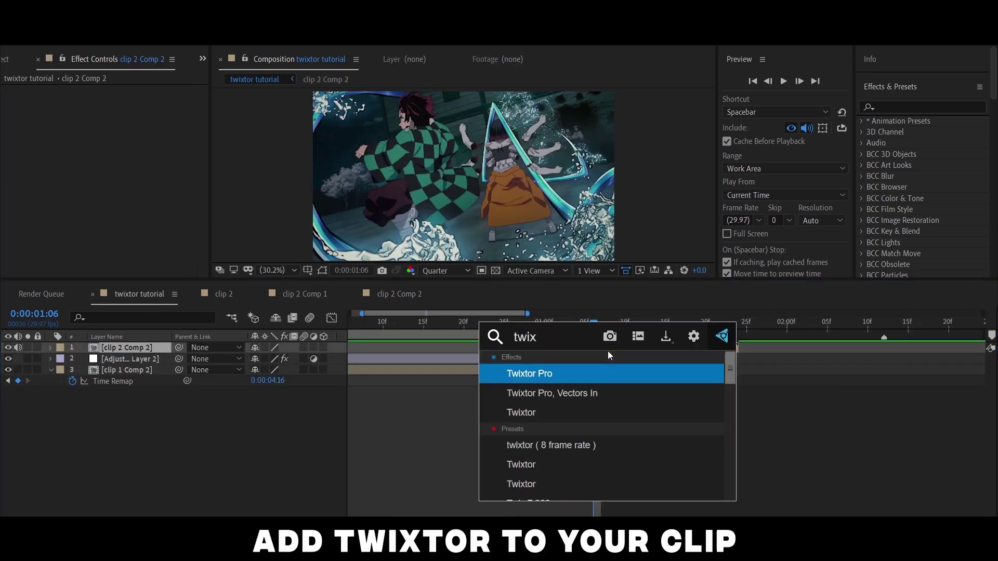
text(t)
key(Return)
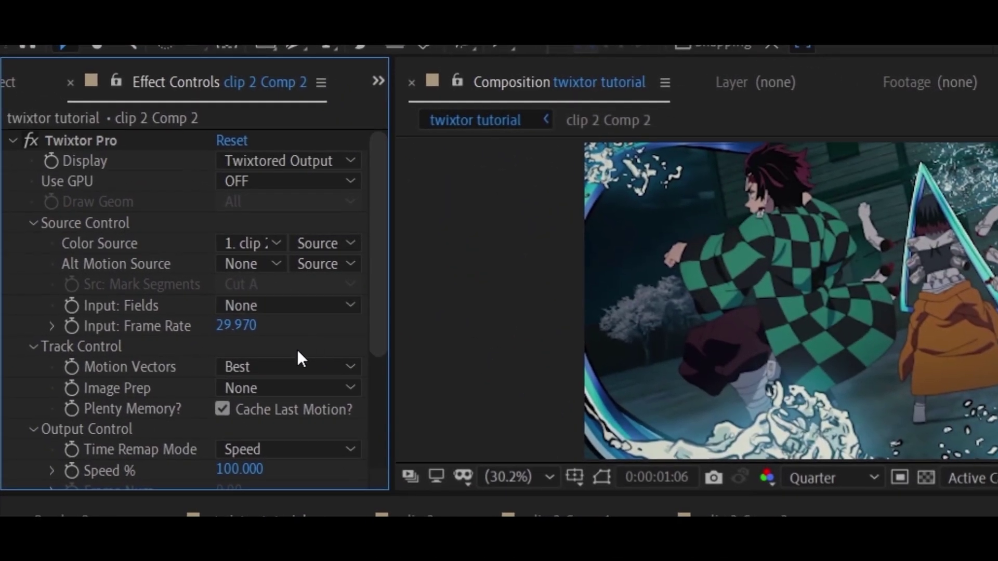
click(164, 223)
click(318, 436)
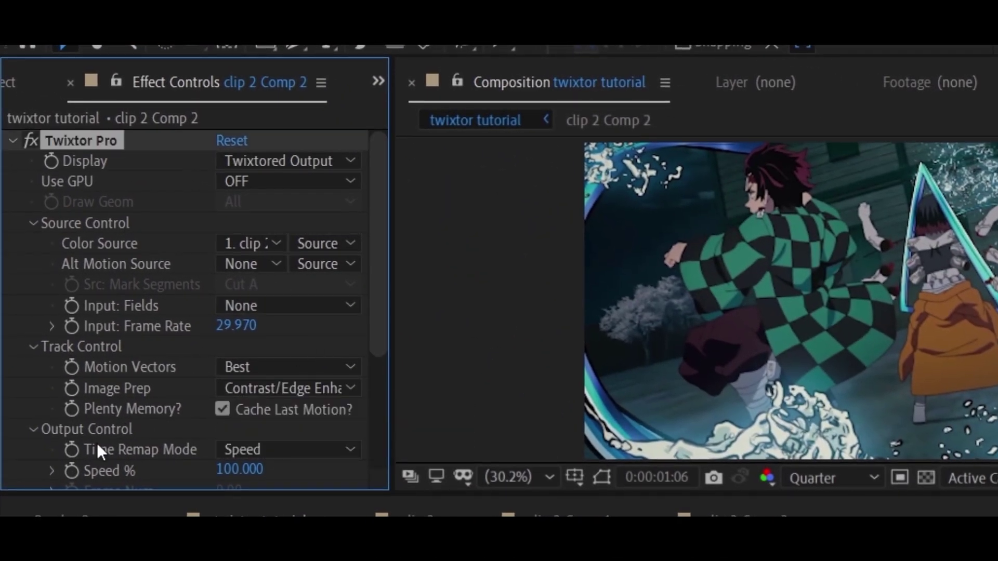
Set Warping to Forward and Frame Interp to Motion Weighted Blend, then expand Main_BG settings
scroll(278, 450, down, 2)
scroll(282, 417, down, 2)
click(283, 422)
click(289, 499)
click(294, 406)
click(291, 477)
scroll(219, 441, down, 2)
click(33, 396)
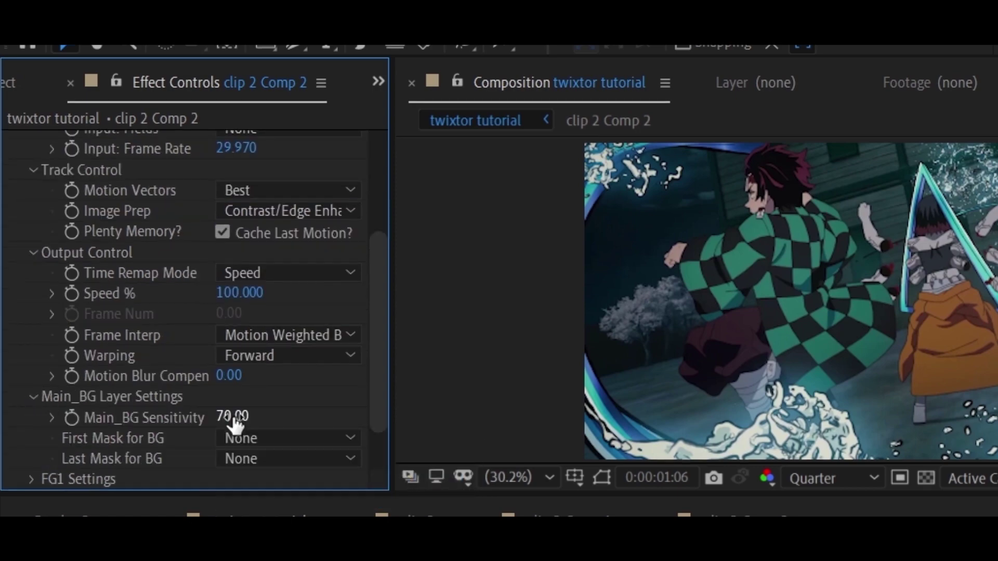
scroll(186, 401, up, 3)
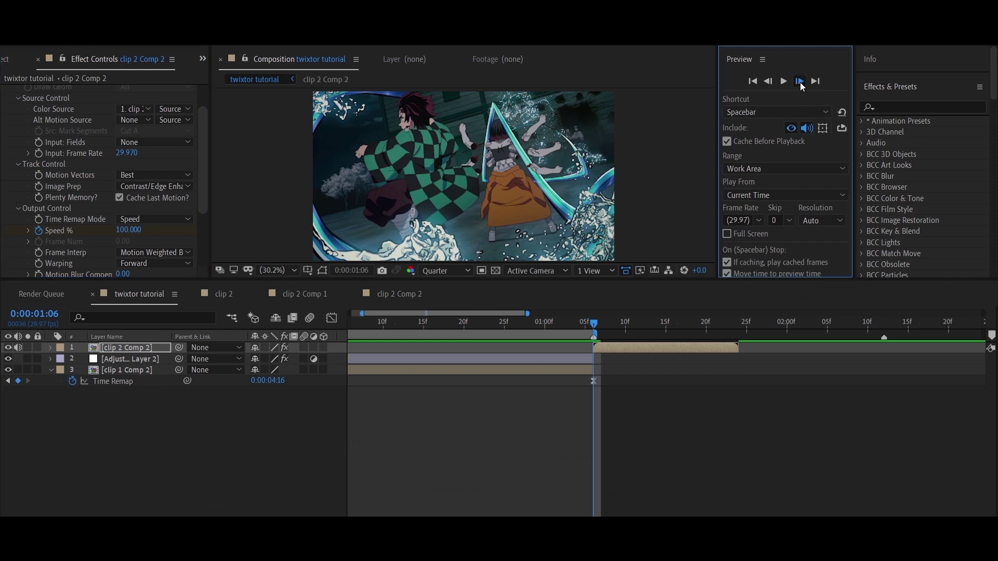
Set clip 2 Comp 2's Twixtor Speed % to 10
click(800, 82)
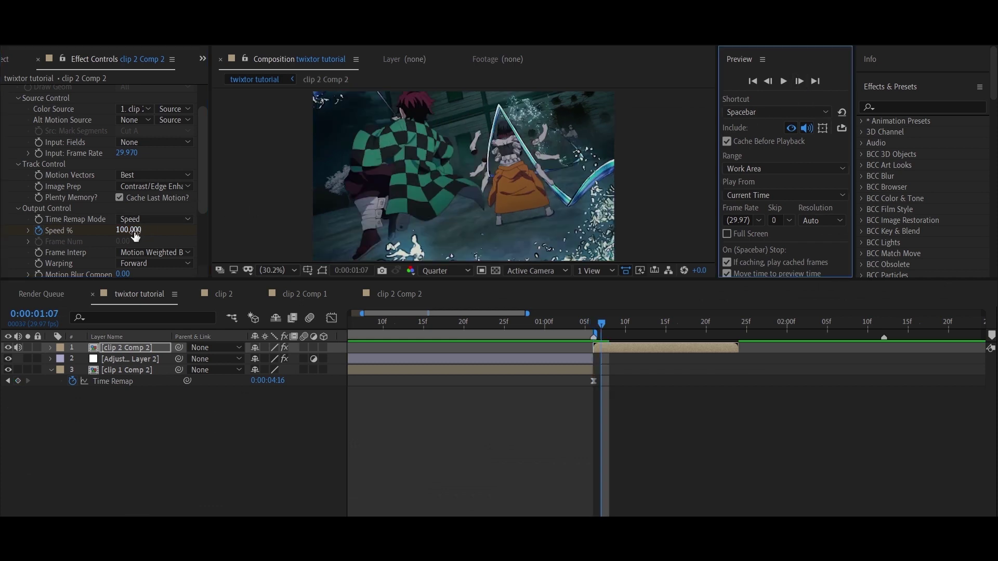
text(0)
key(Return)
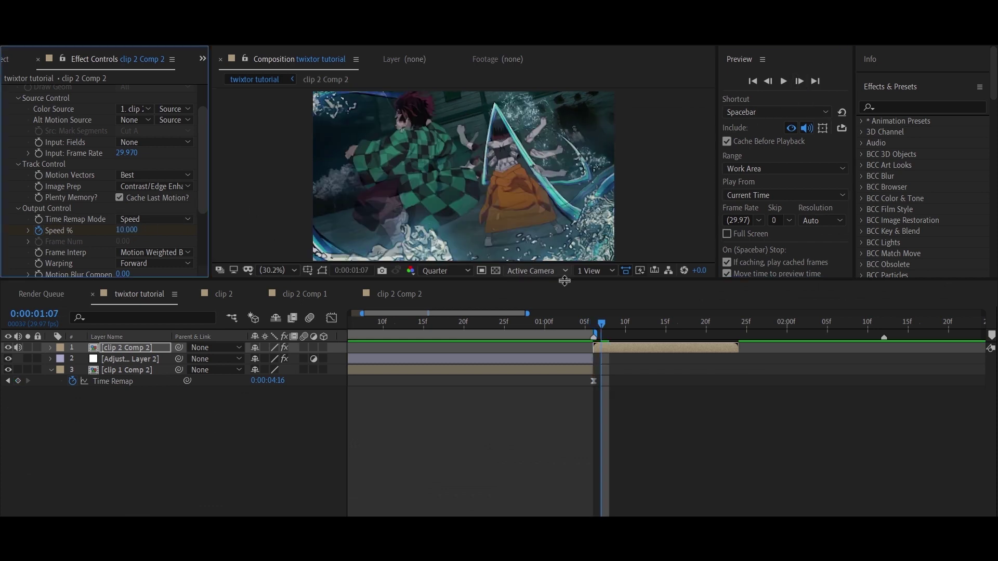
Enable time remapping, preview the slowed clip, and find where its motion ends near six seconds
key(ctrl+alt+t)
key(space)
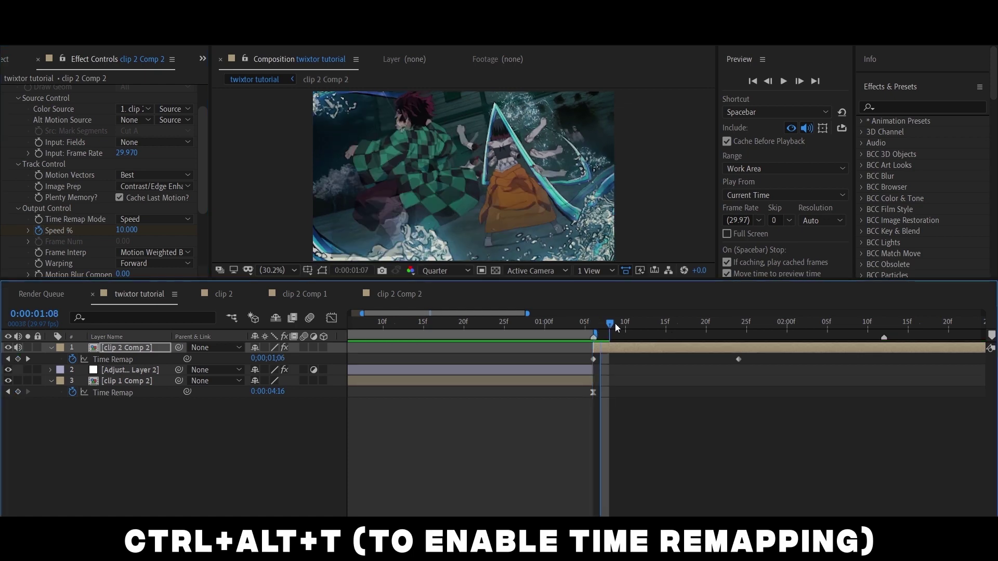
key(minus)
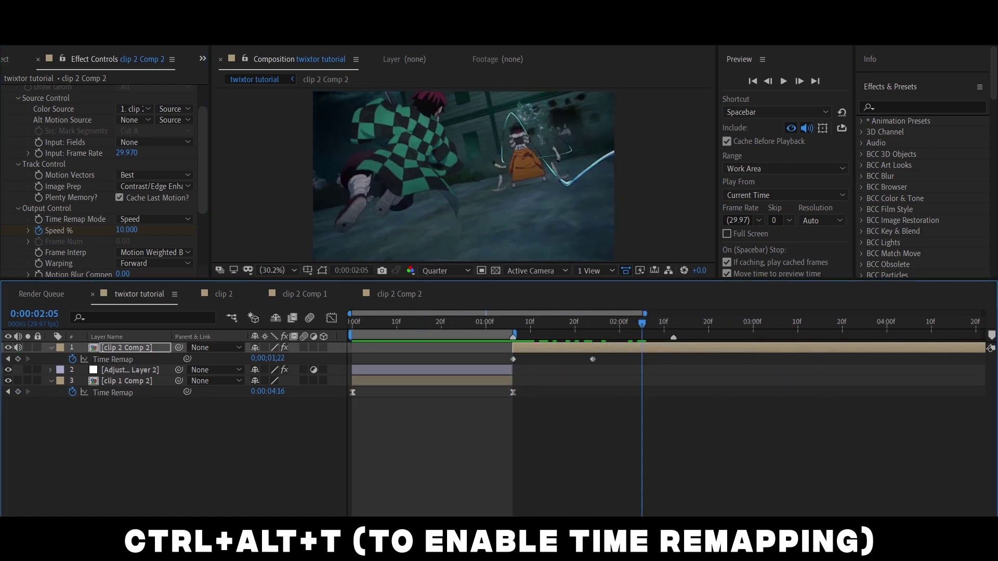
key(minus)
drag(916, 326, 943, 333)
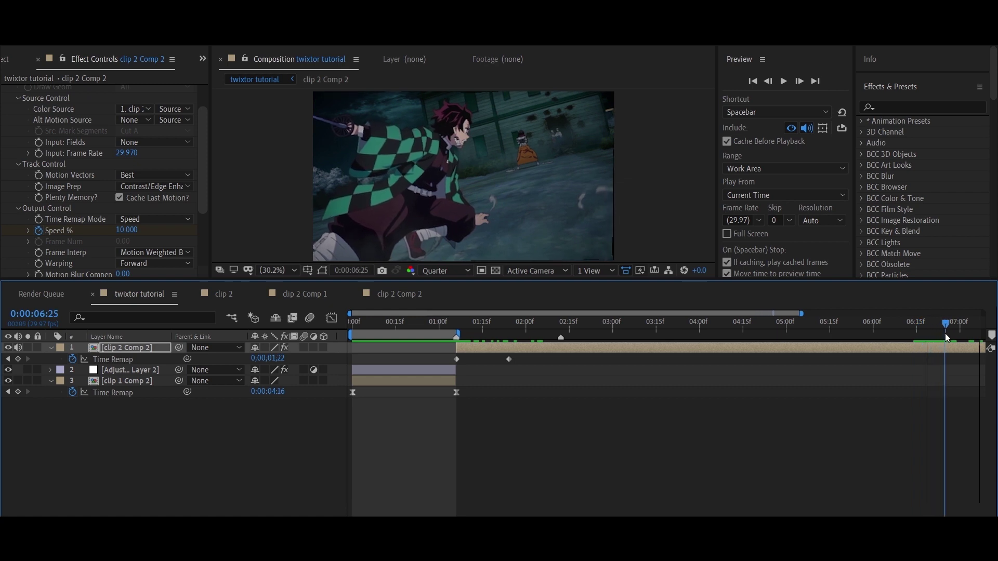
Split clip 2 Comp 2 at the current time and pre-compose the slowed part as clip 2 Comp 3
key(ctrl+shift+d)
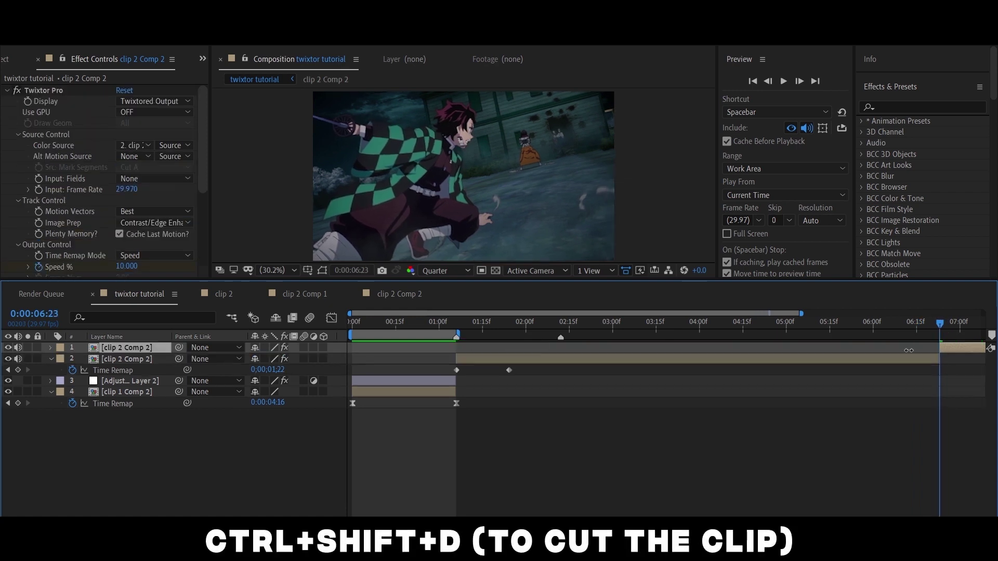
click(520, 327)
click(535, 344)
key(ctrl+shift+c)
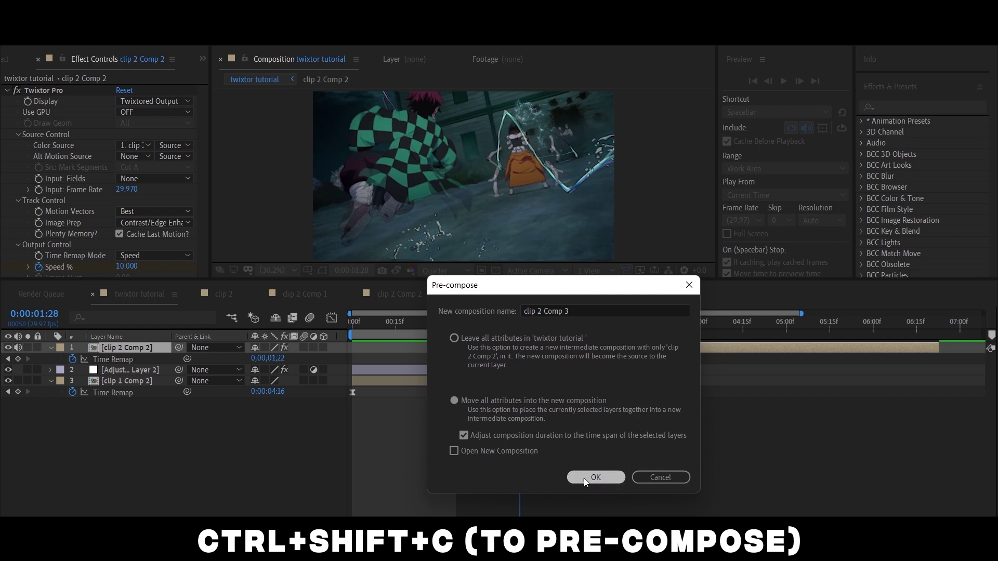
click(588, 475)
Time-remap clip 2 Comp 3 with its last keyframe moved to 2:13 and trim the layer there
click(564, 322)
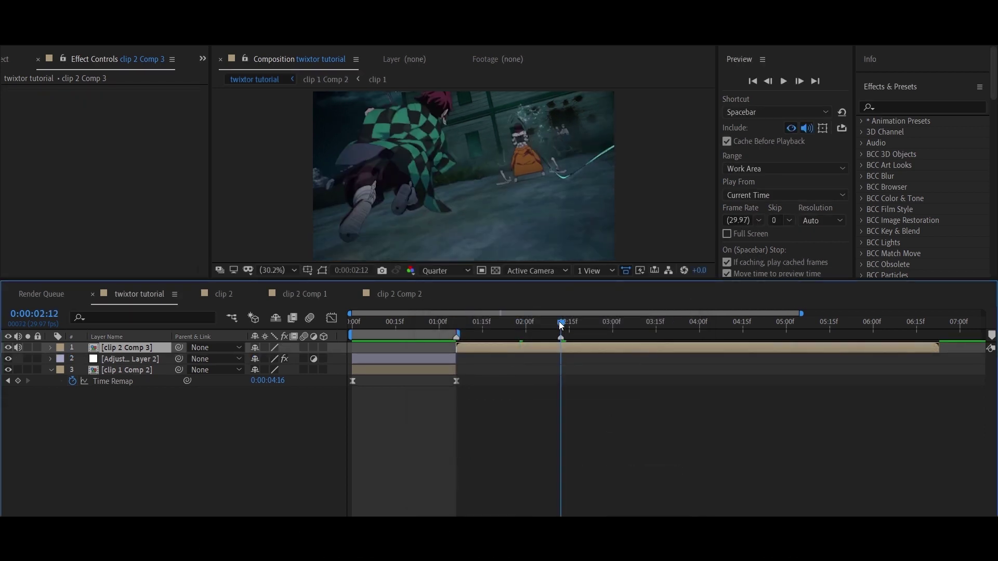
key(ctrl+alt+t)
drag(752, 359, 561, 360)
key(alt+bracketright)
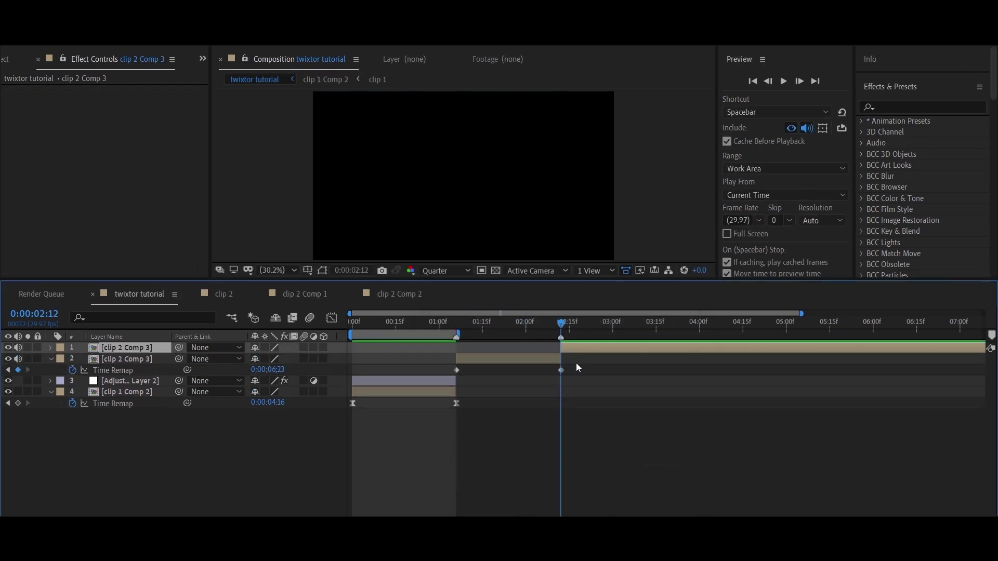
click(589, 366)
click(445, 363)
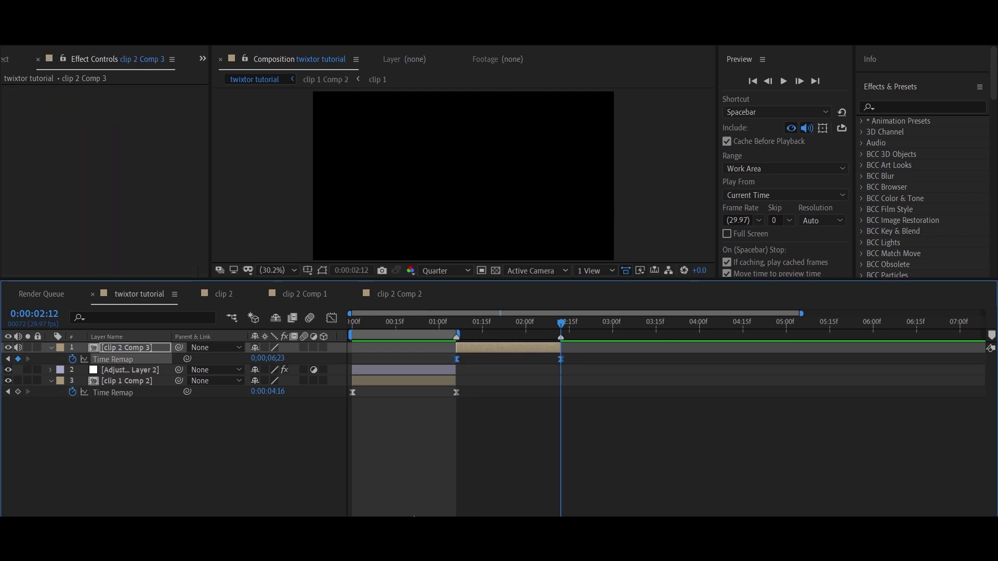
key(equal)
click(363, 323)
In the Time Remap graph, point the first keyframe's handle up and lengthen the second keyframe's ease
click(332, 318)
drag(464, 466, 396, 375)
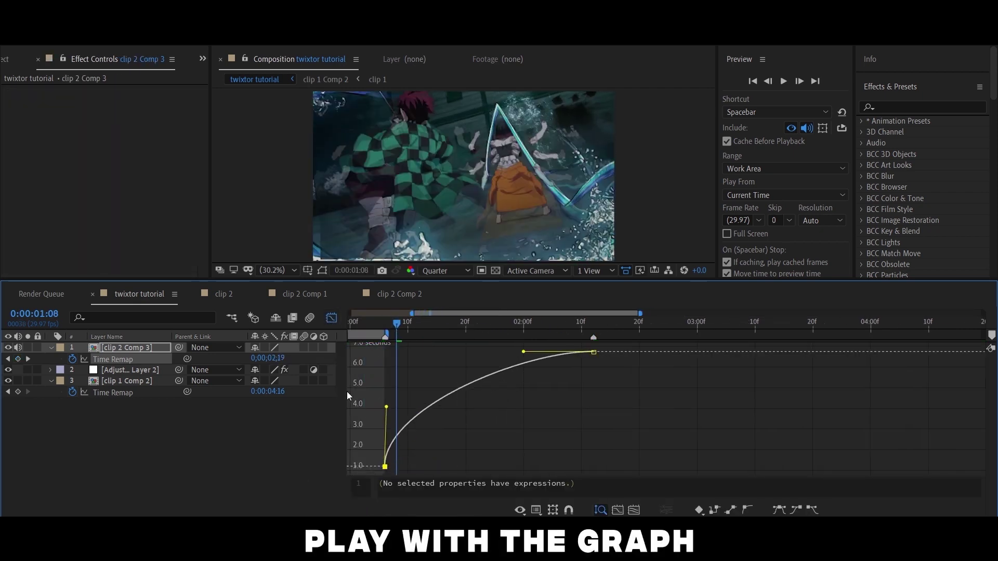
drag(502, 356, 453, 356)
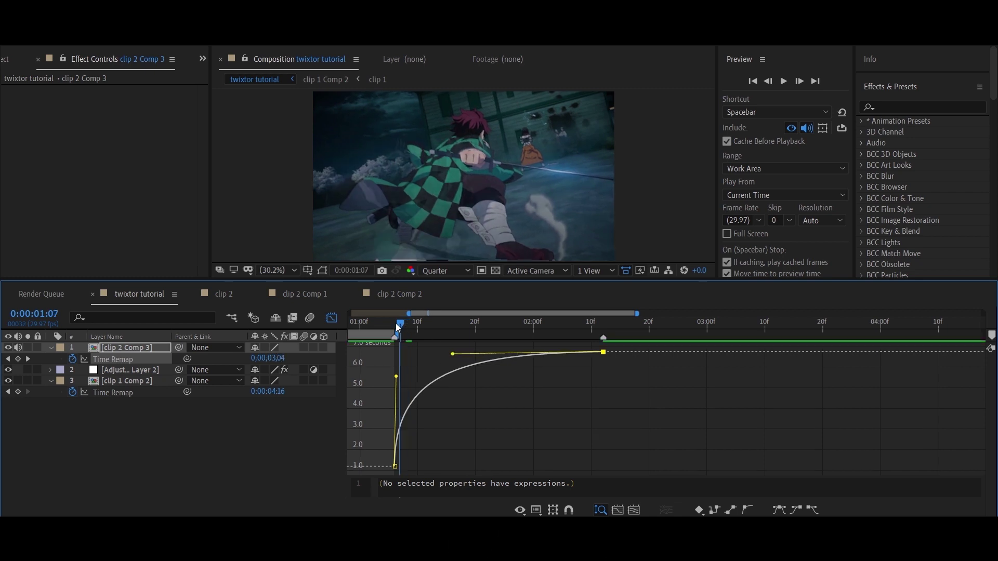
Preview the speed ramp from 1:07 through 2:11, then return to layer bars
drag(399, 327, 436, 334)
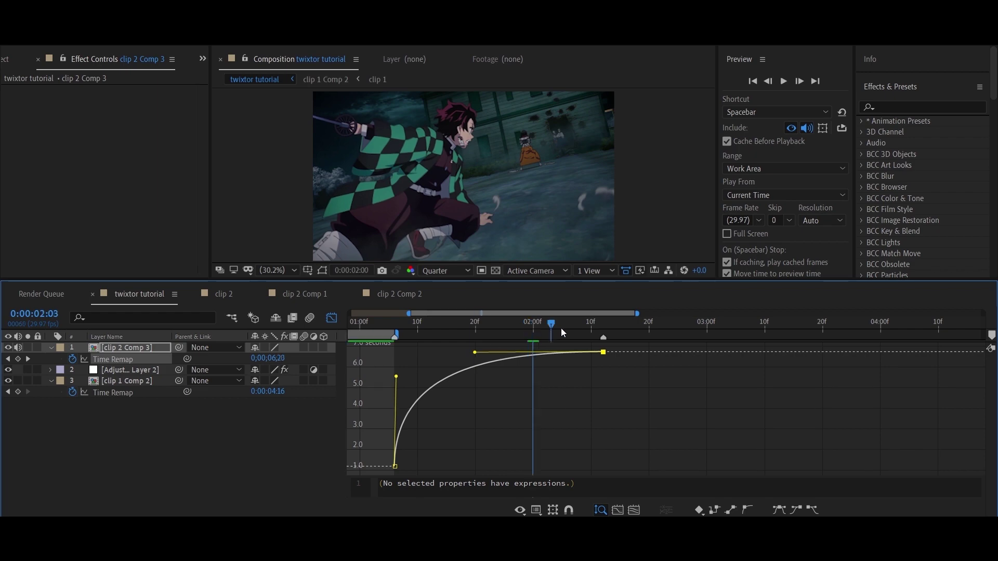
click(596, 328)
key(space)
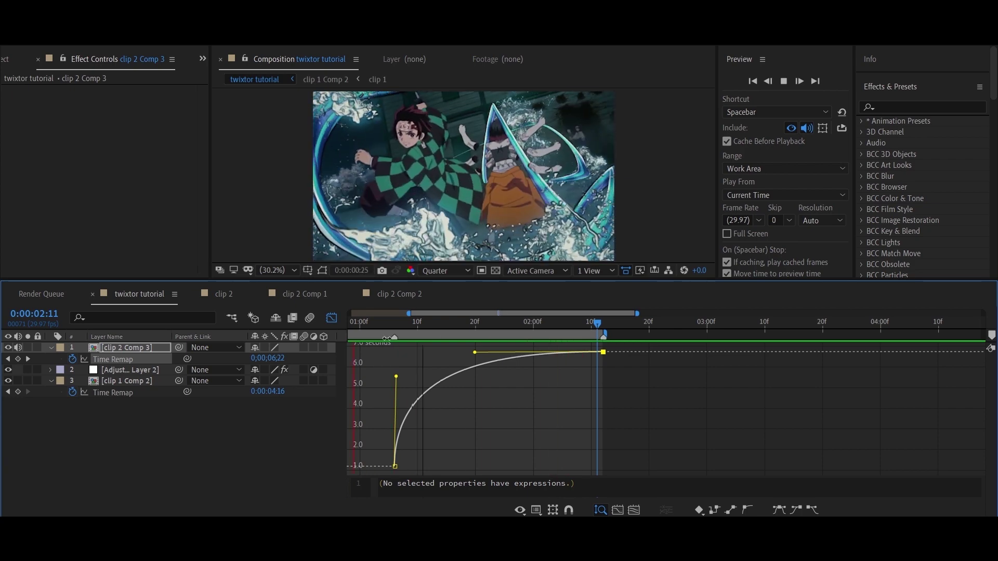
key(shift+F3)
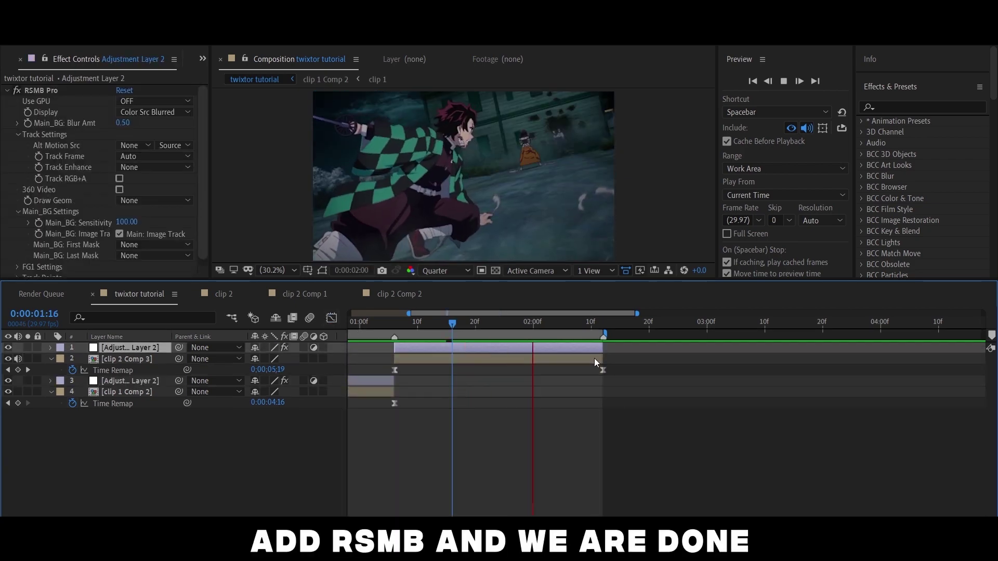
Preview the speed ramp with RSMB Pro motion blur applied over clip 2 Comp 3
key(space)
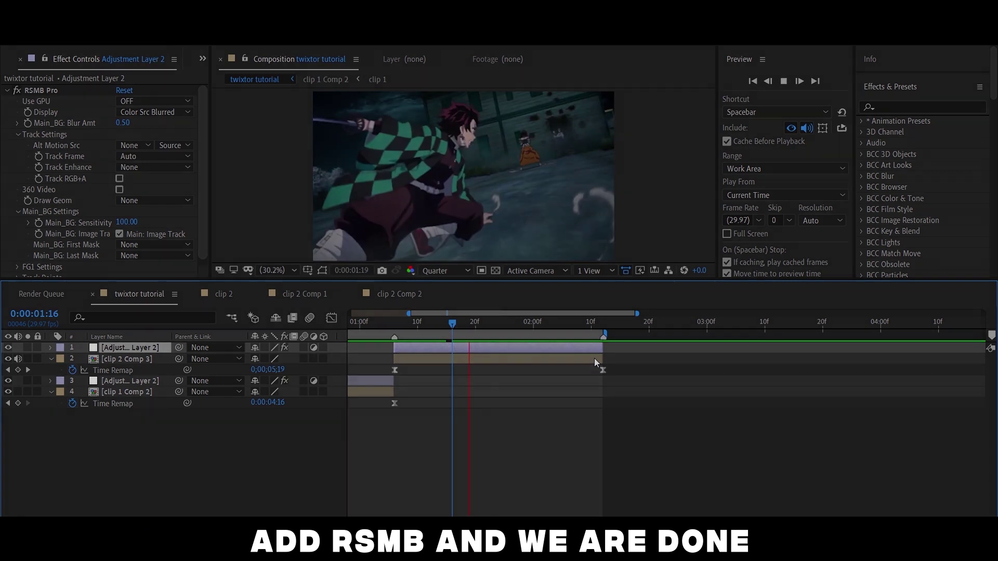